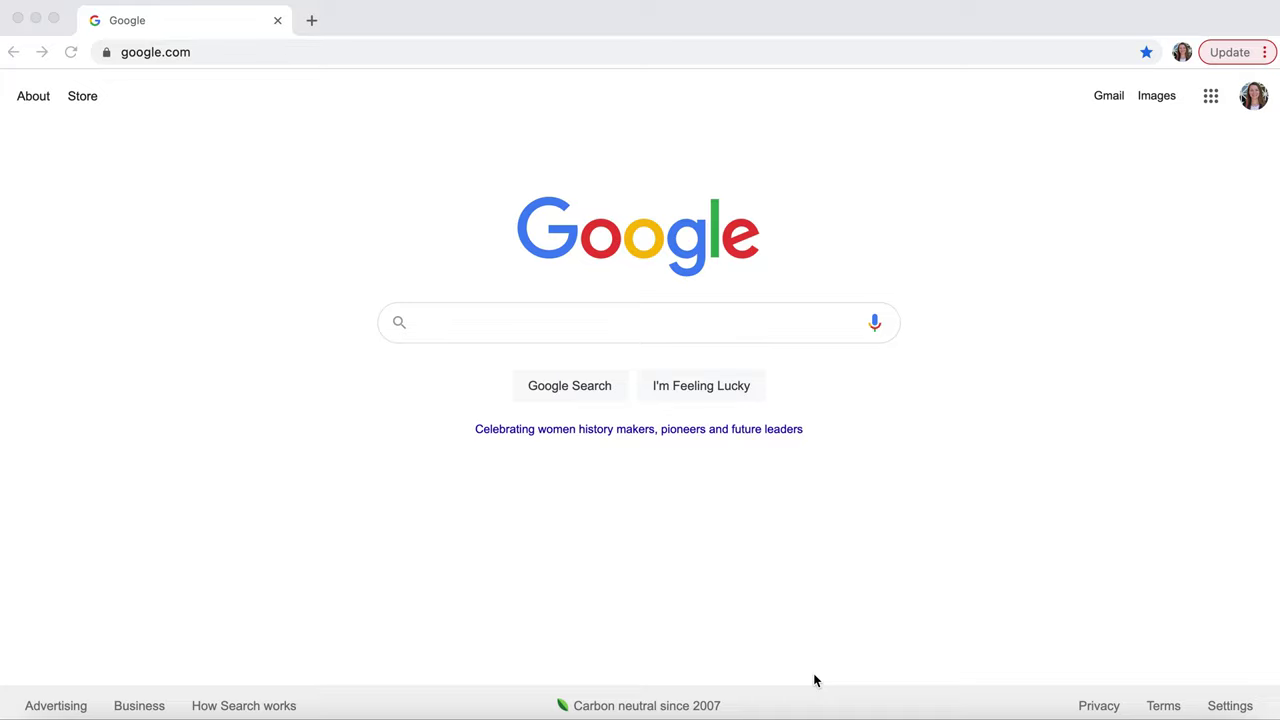
# Step: Open otter.ai in the browser and sign in through Google with the school account
pyautogui.click(681, 52)
pyautogui.write('otter.ai')
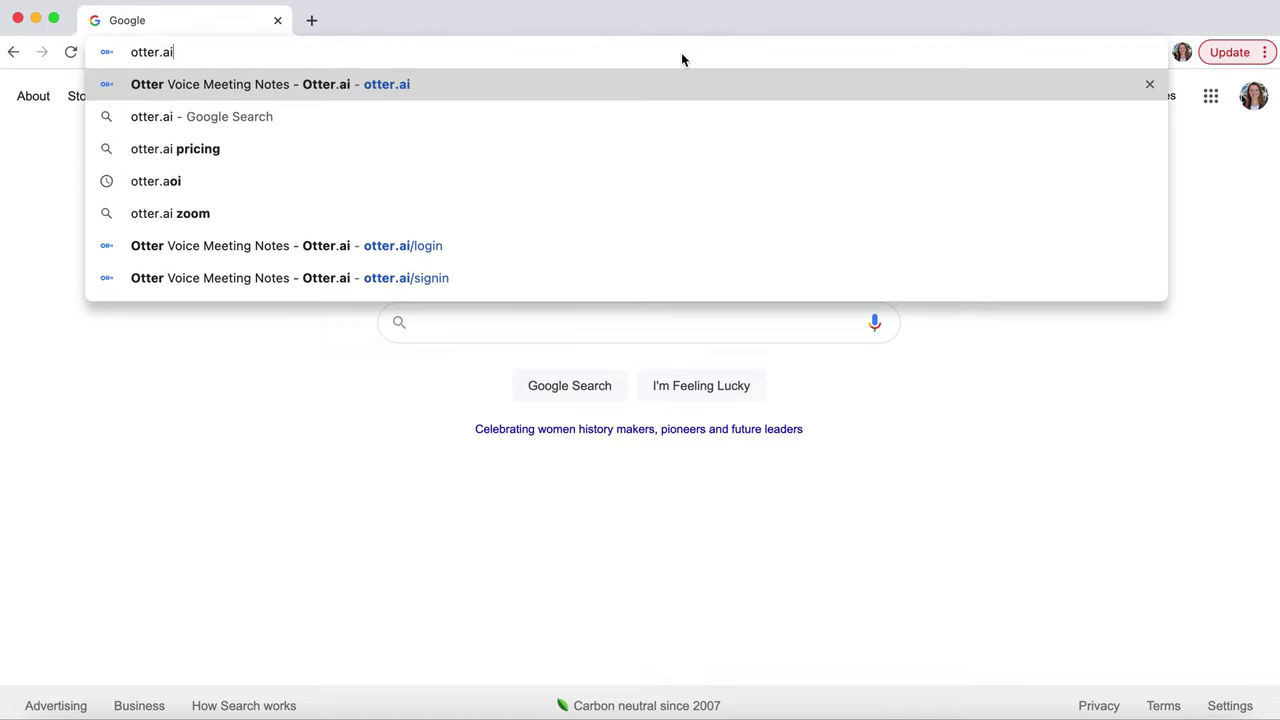
pyautogui.press('Return')
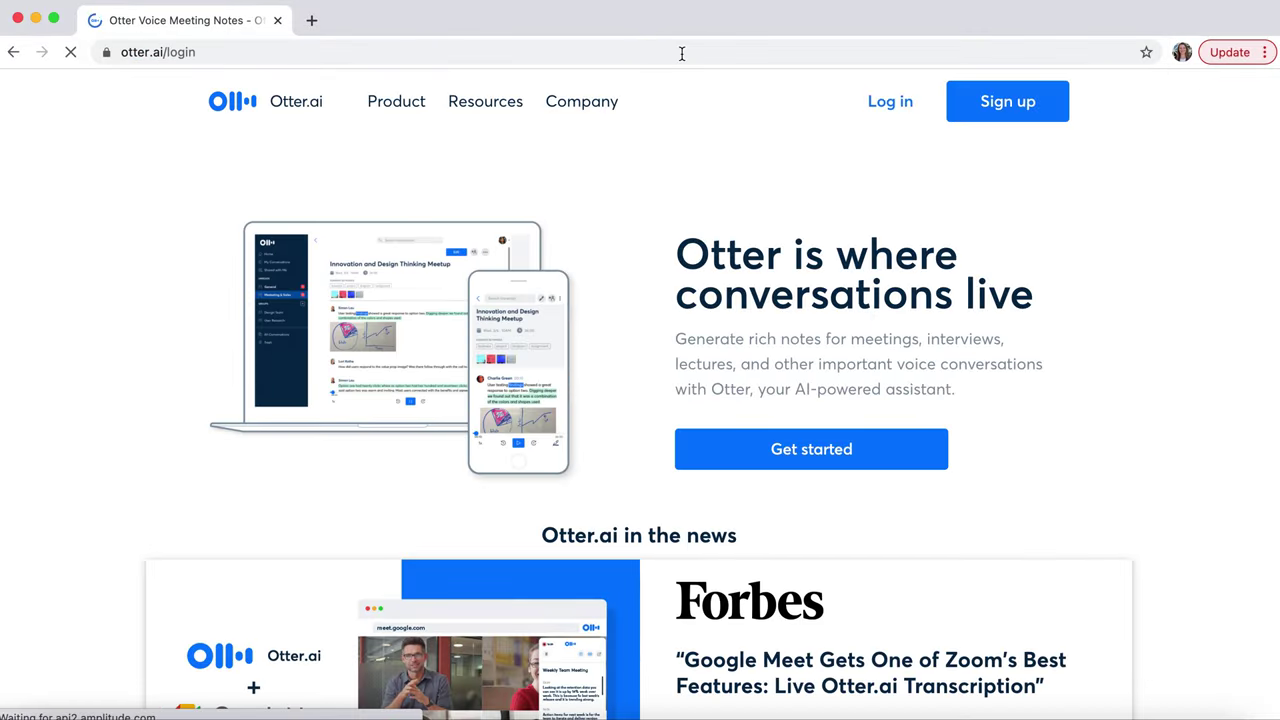
pyautogui.click(891, 103)
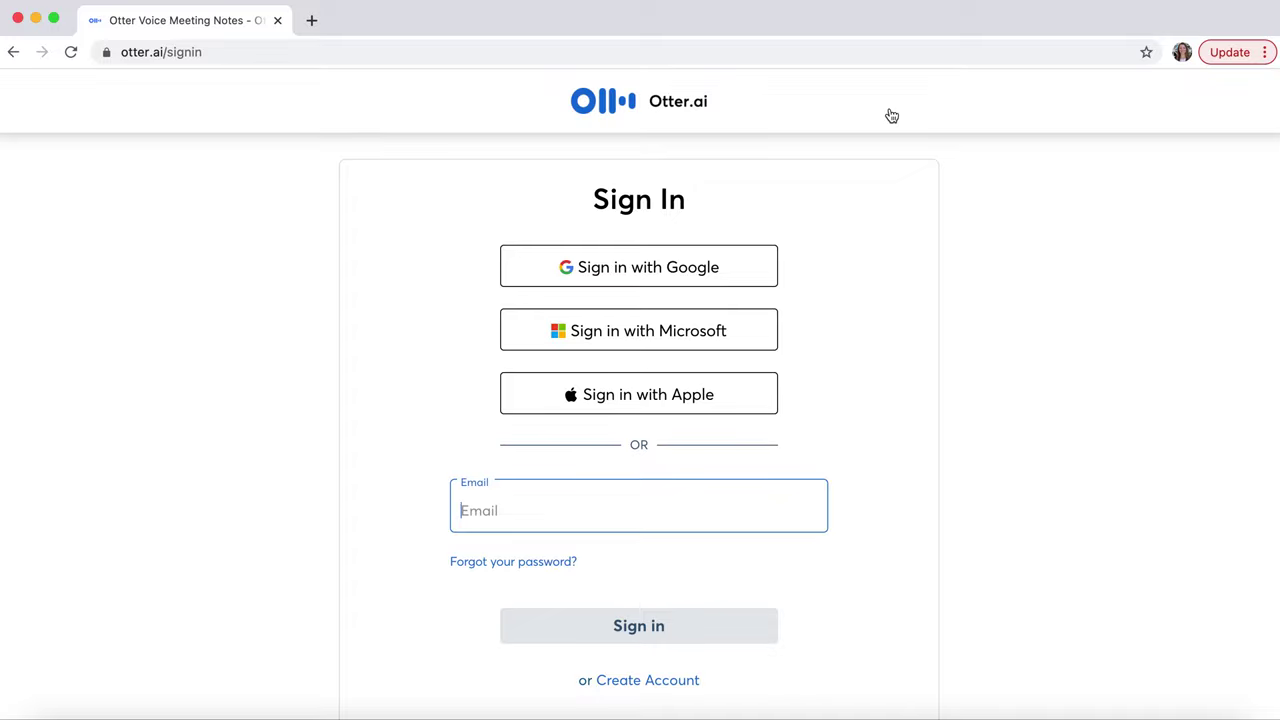
pyautogui.click(717, 268)
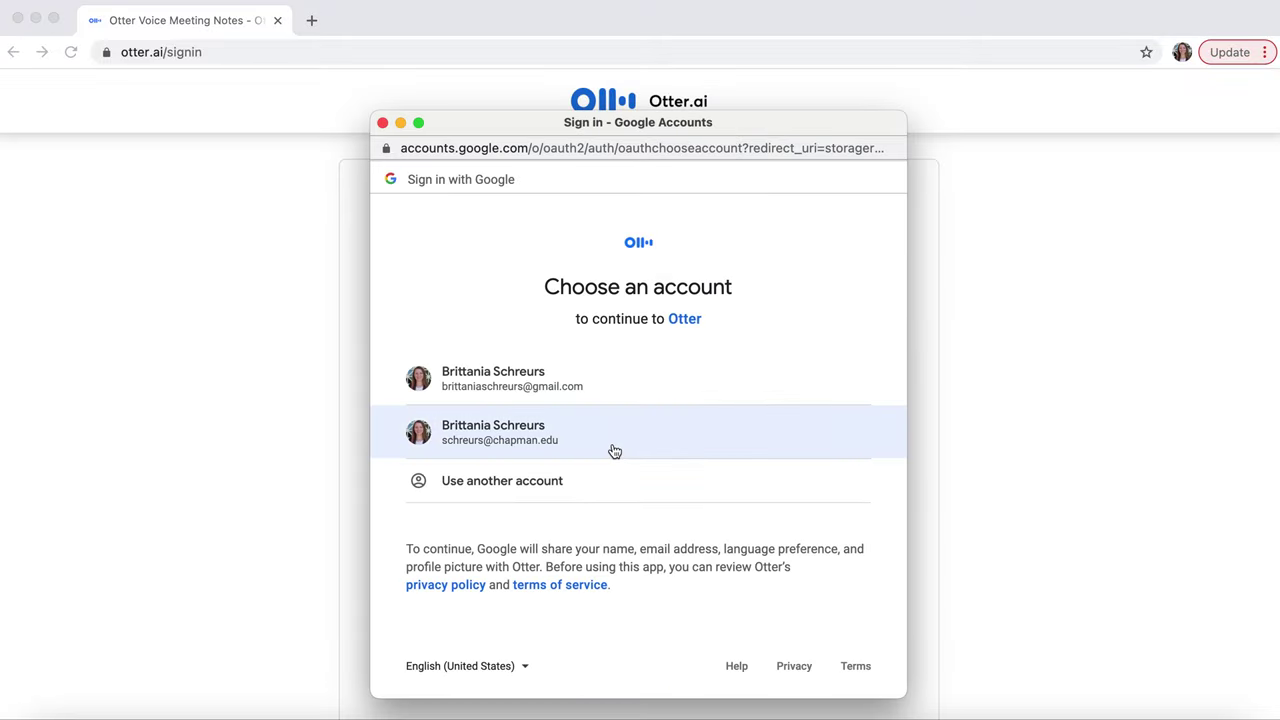
pyautogui.click(612, 447)
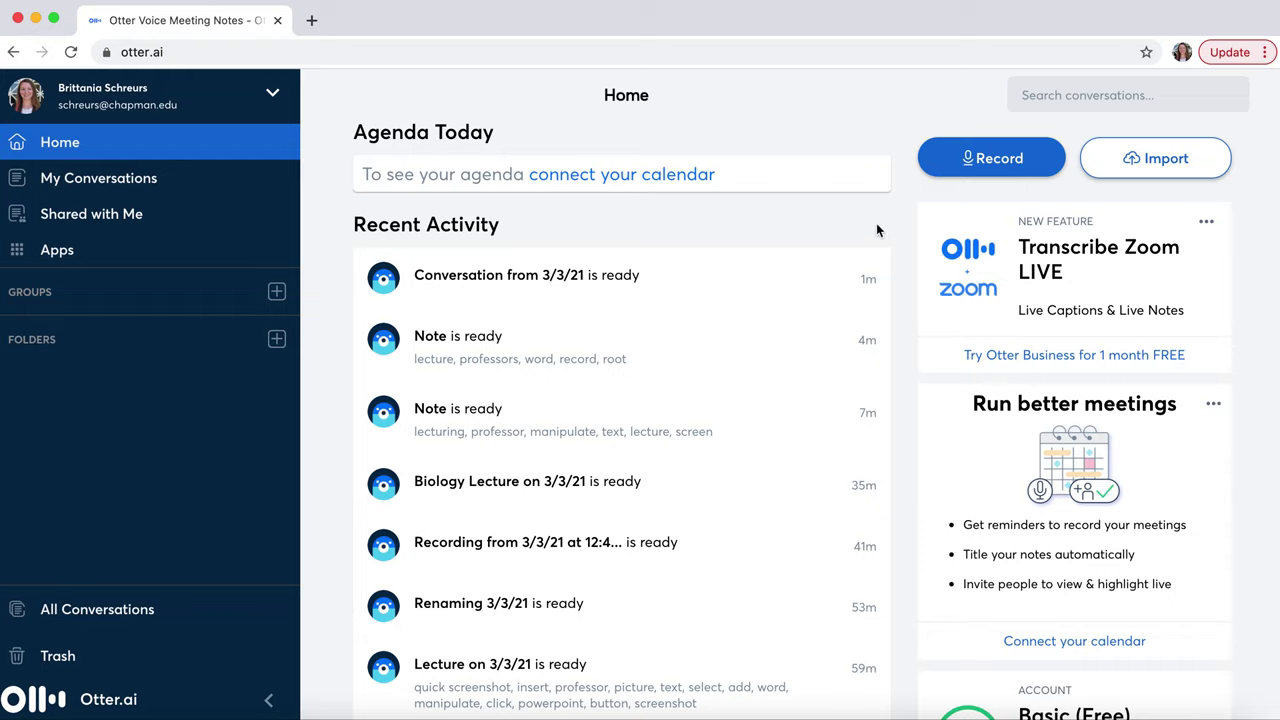
# Step: Start a new recording and highlight its first transcribed sentence, from "And it will begin" through "on the screen."
pyautogui.click(967, 162)
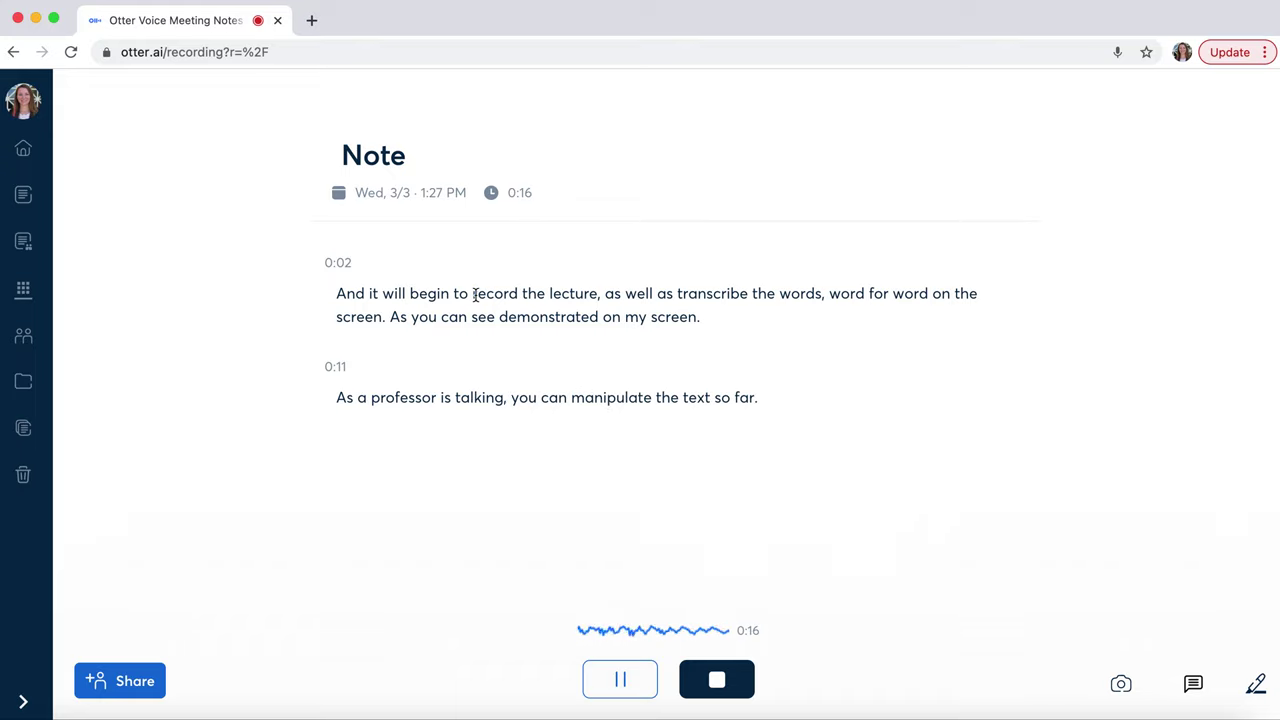
pyautogui.moveTo(474, 294)
pyautogui.mouseDown()
pyautogui.moveTo(514, 306)
pyautogui.moveTo(520, 291)
pyautogui.moveTo(498, 292)
pyautogui.mouseUp()
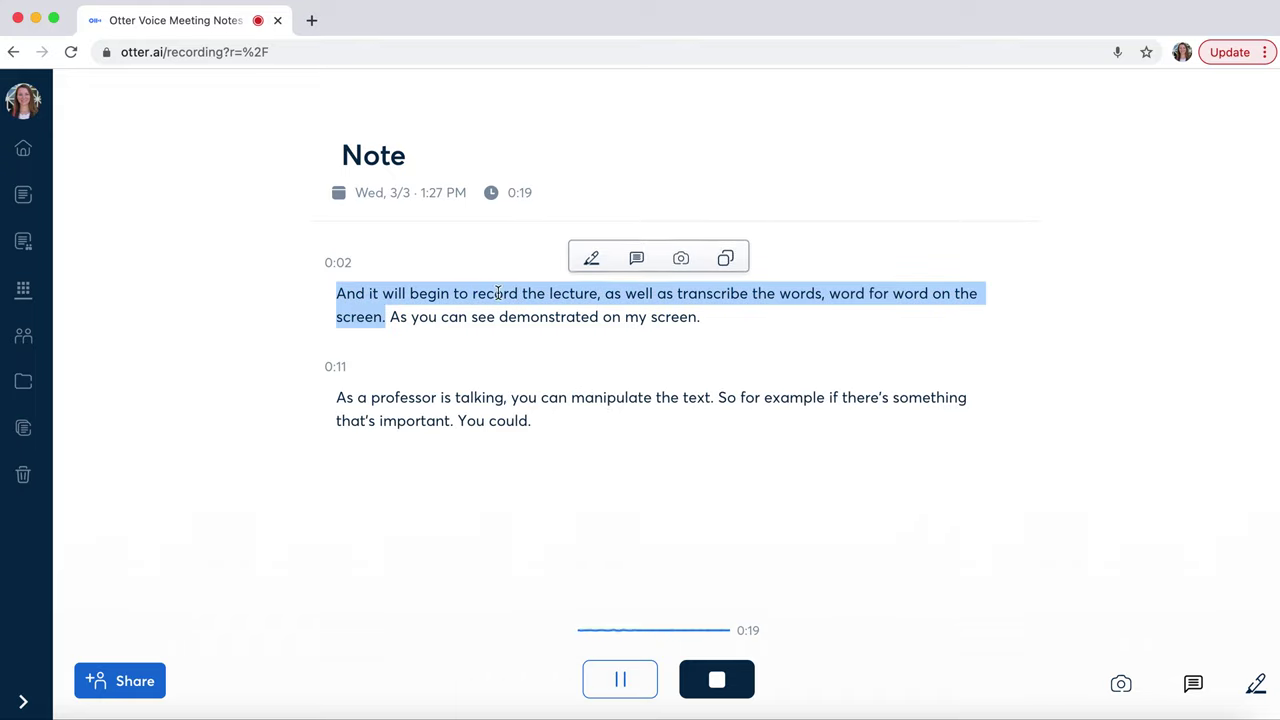
pyautogui.click(592, 262)
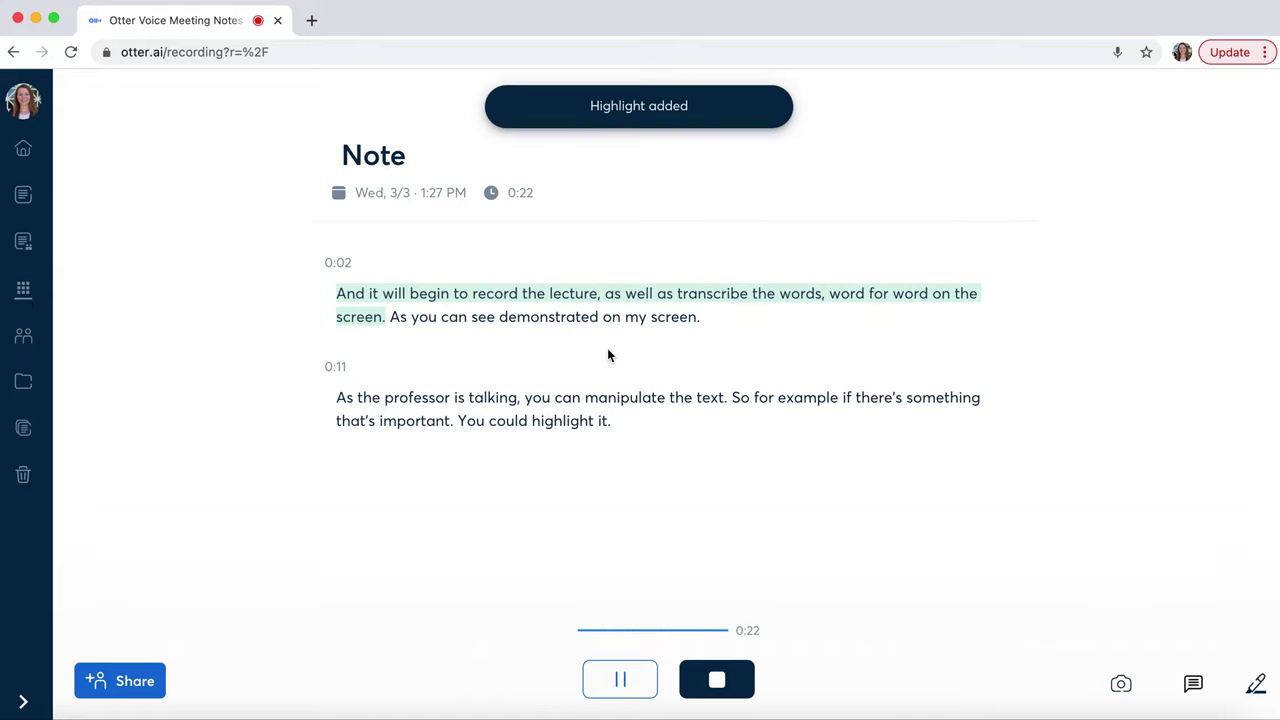
# Step: Add the comment "this is important for test!" to the word "demonstrated" in the live transcript
pyautogui.moveTo(598, 316); pyautogui.dragTo(500, 317)
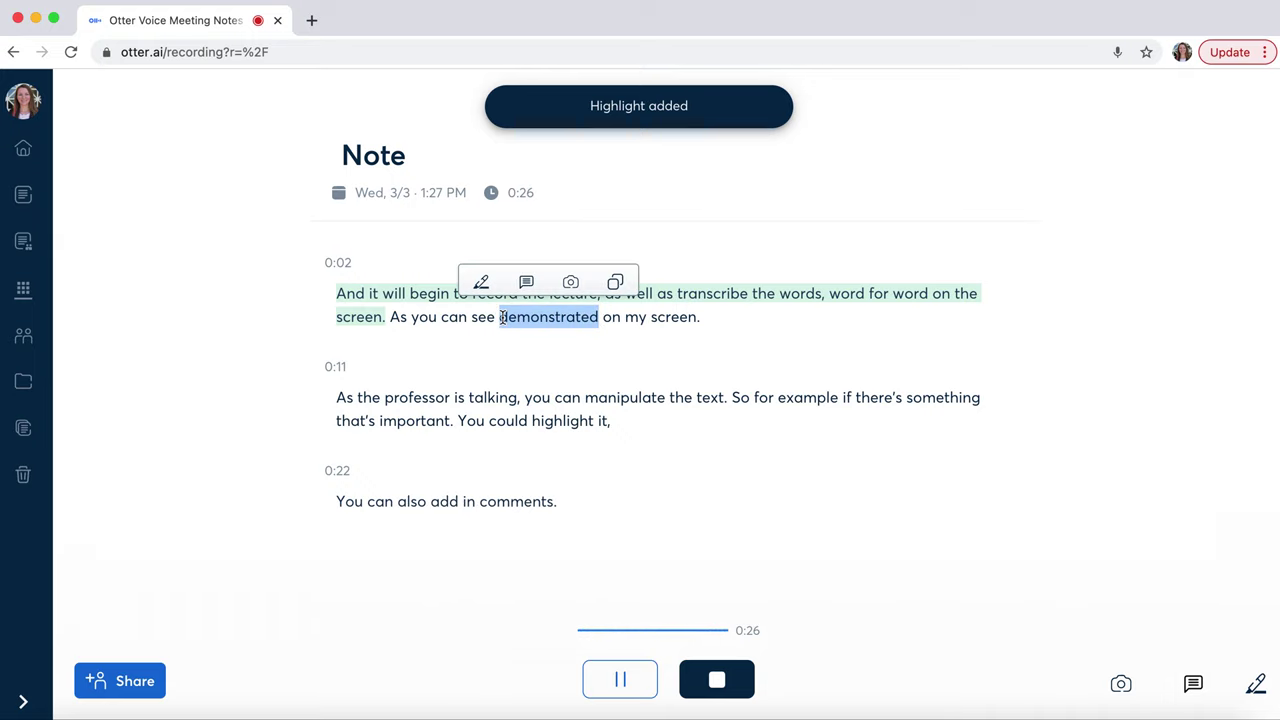
pyautogui.click(527, 284)
pyautogui.write('t')
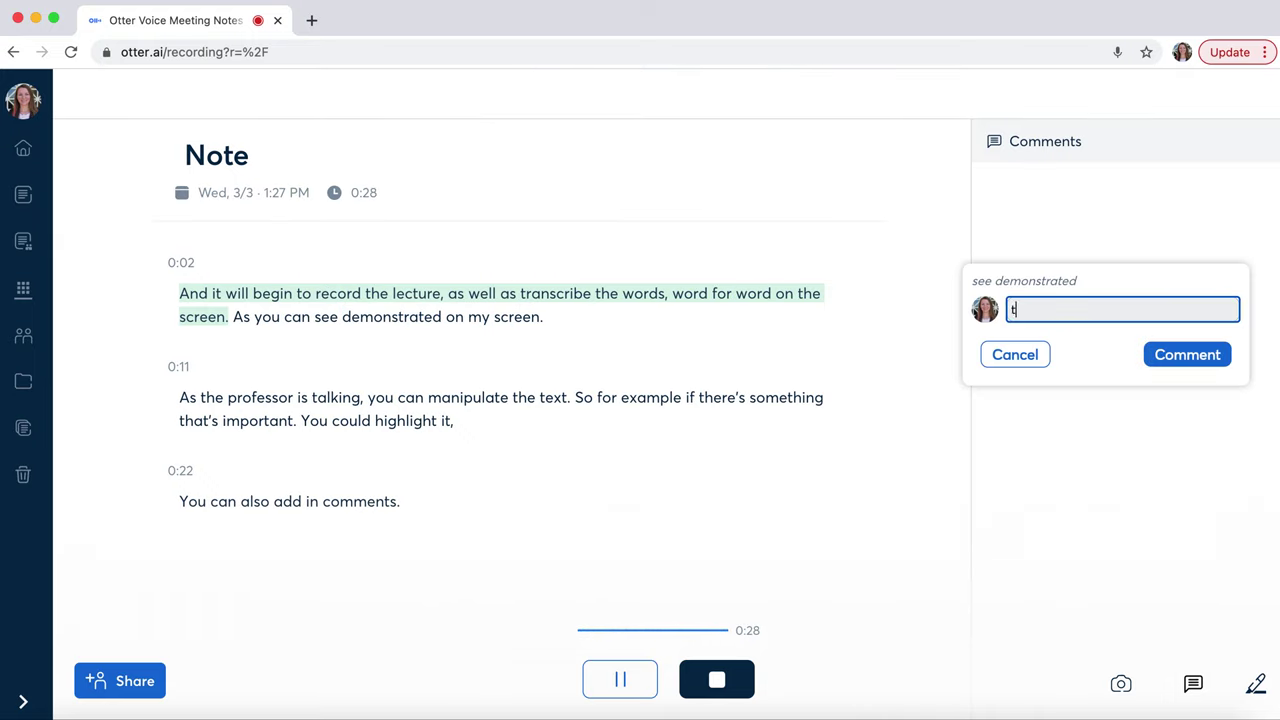
pyautogui.write('his is imp')
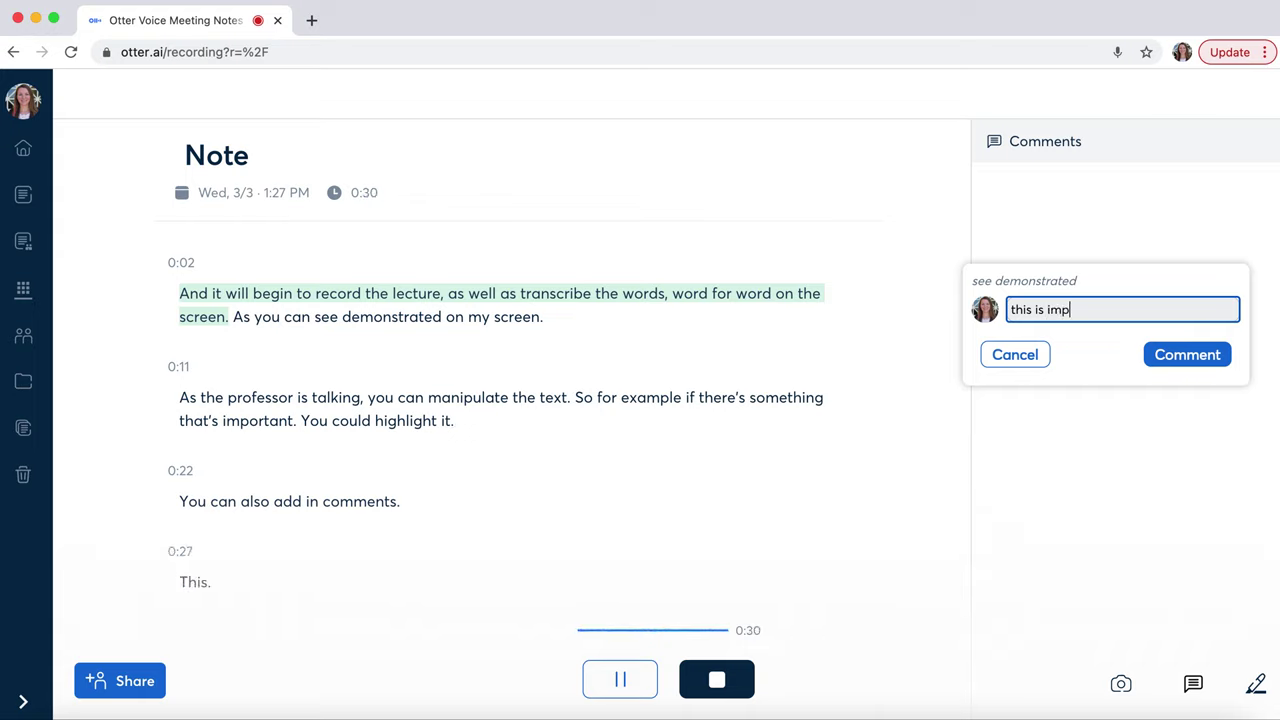
pyautogui.write('ortant for test!')
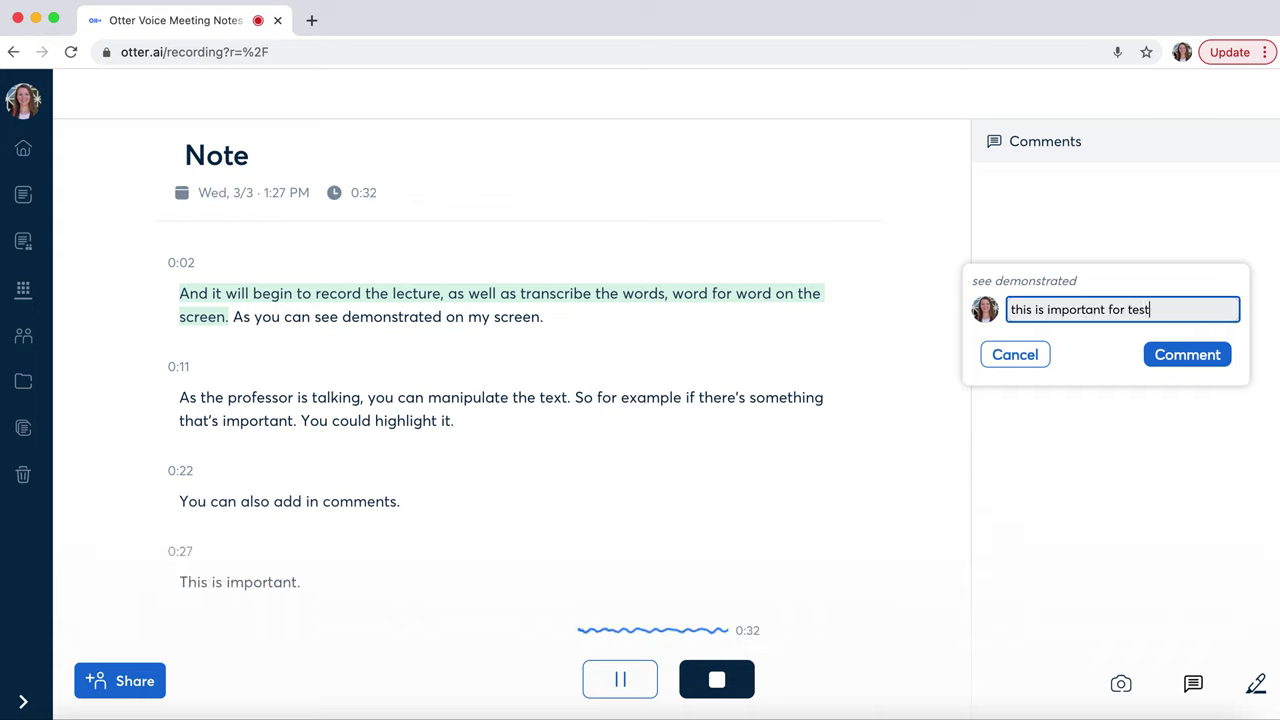
pyautogui.click(1188, 356)
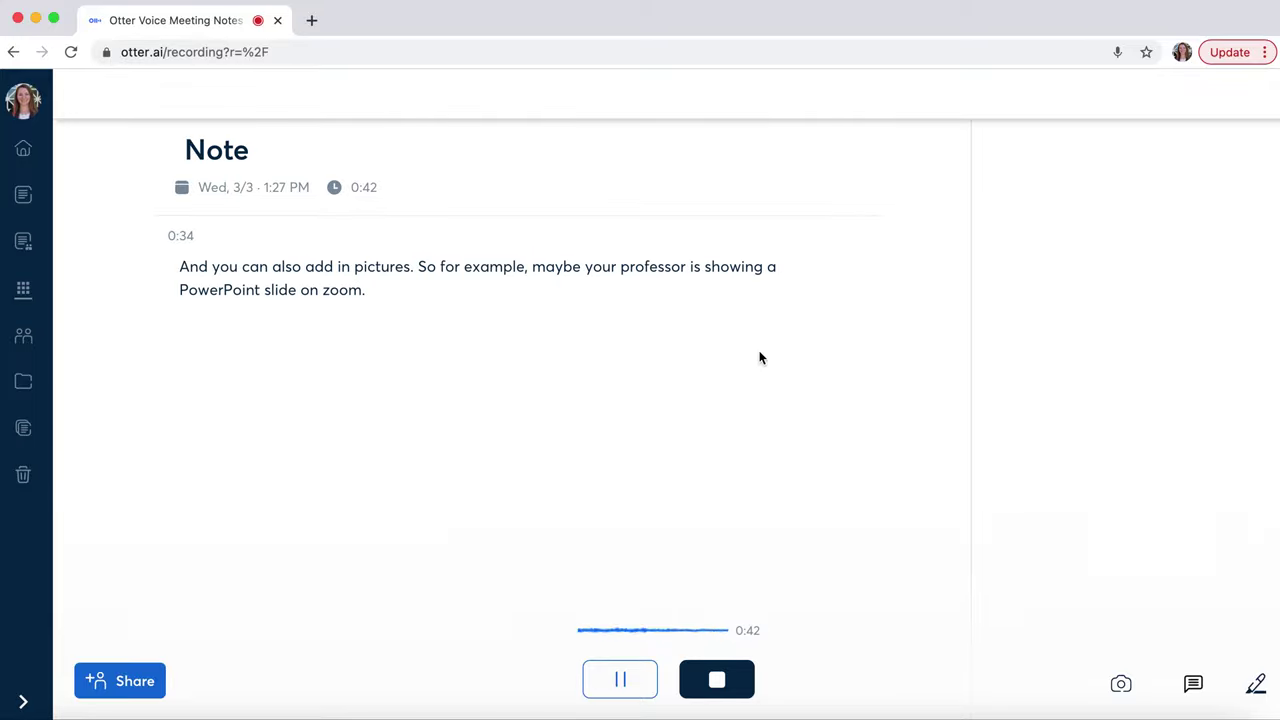
# Step: Capture a screenshot of the live note area and insert that image at the word "pictures" in the 0:34 paragraph
pyautogui.press('super+shift+4')
pyautogui.moveTo(174, 118); pyautogui.dragTo(795, 392)
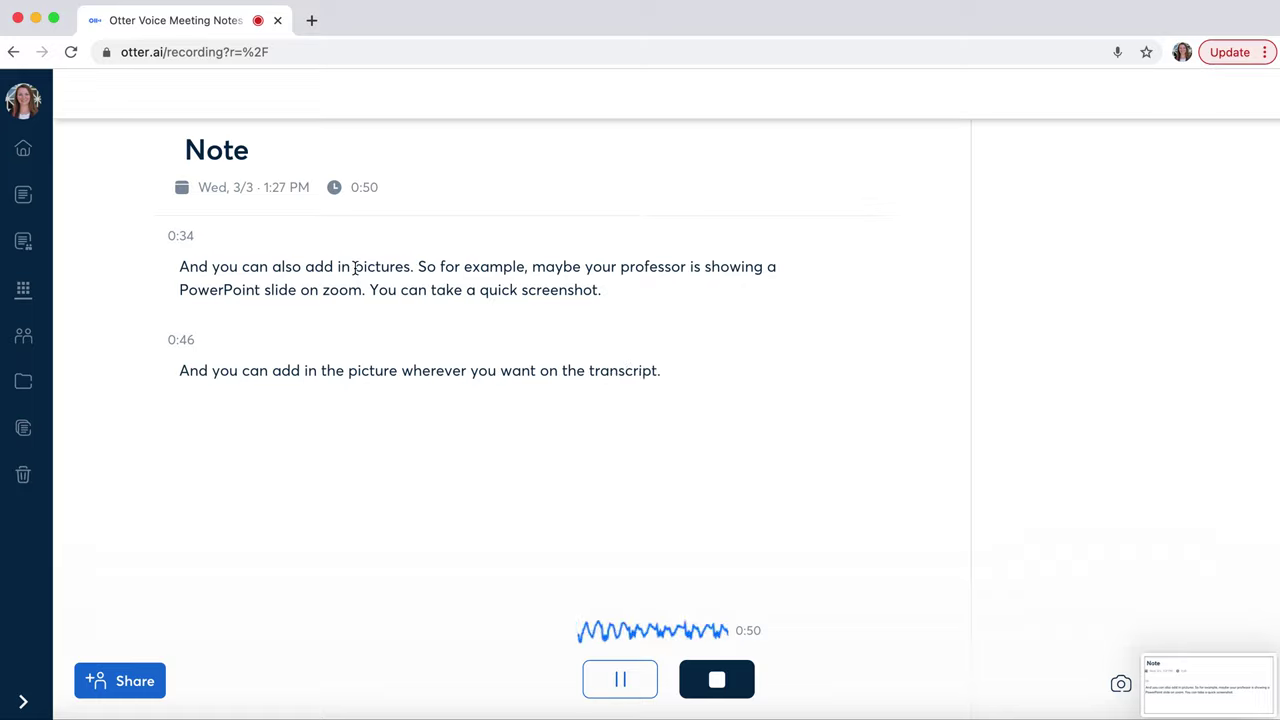
pyautogui.click(357, 267)
pyautogui.moveTo(357, 267); pyautogui.dragTo(410, 267)
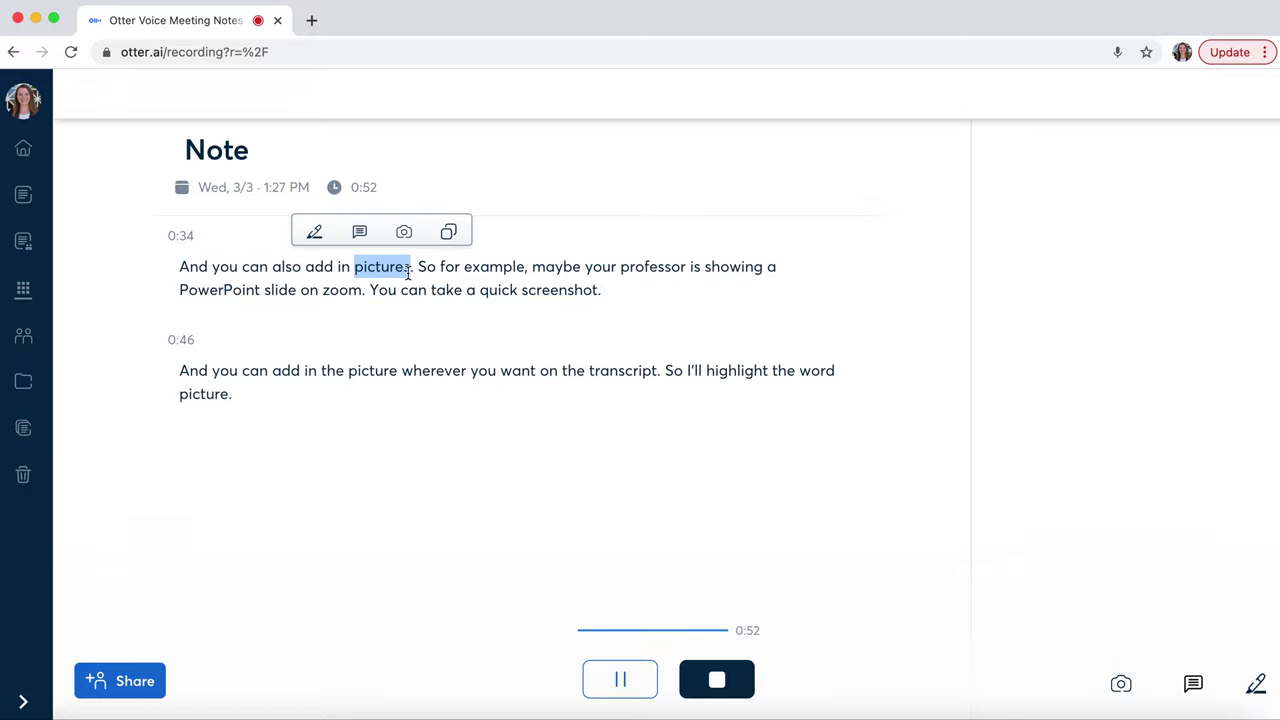
pyautogui.click(403, 233)
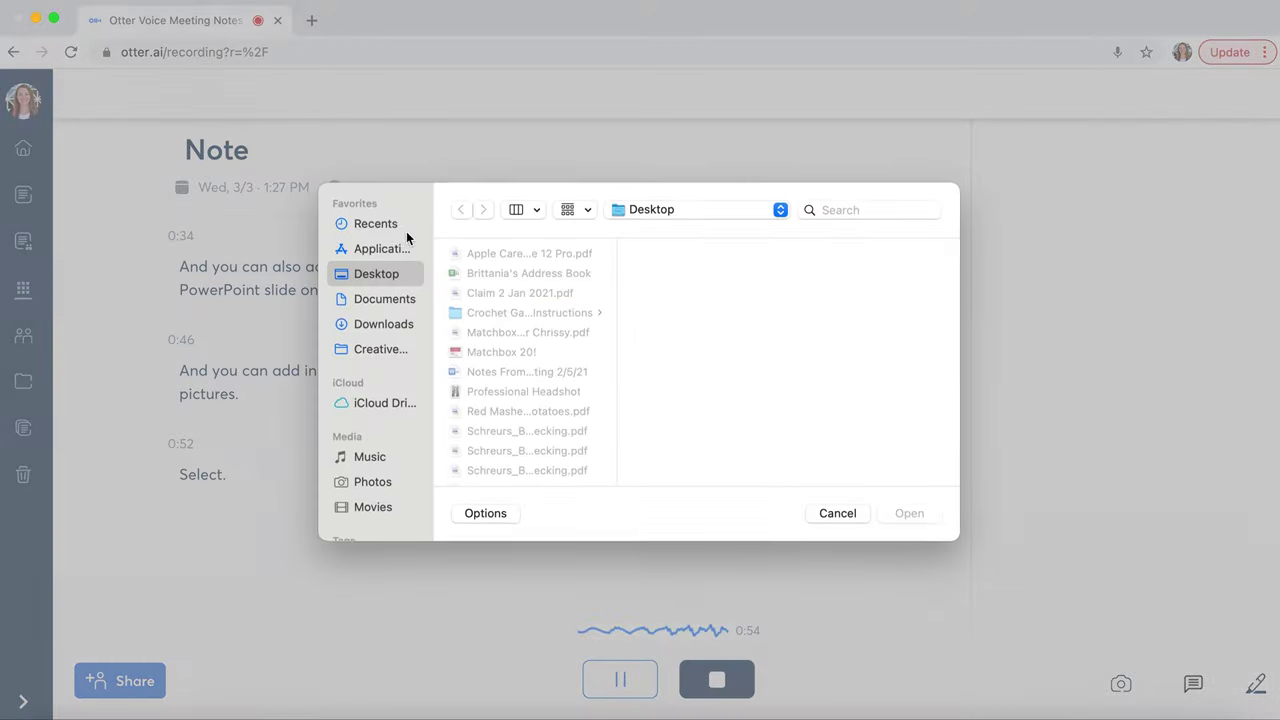
pyautogui.scroll(-5, 520, 325)
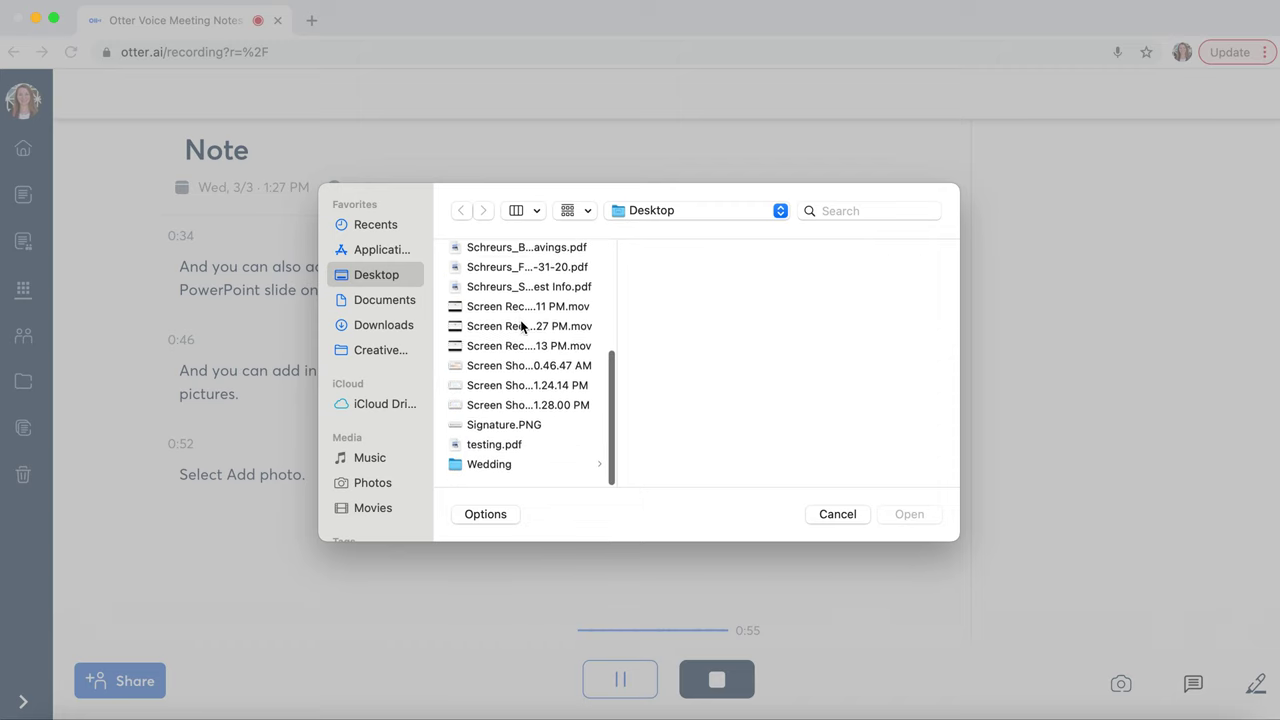
pyautogui.click(528, 410)
pyautogui.click(903, 514)
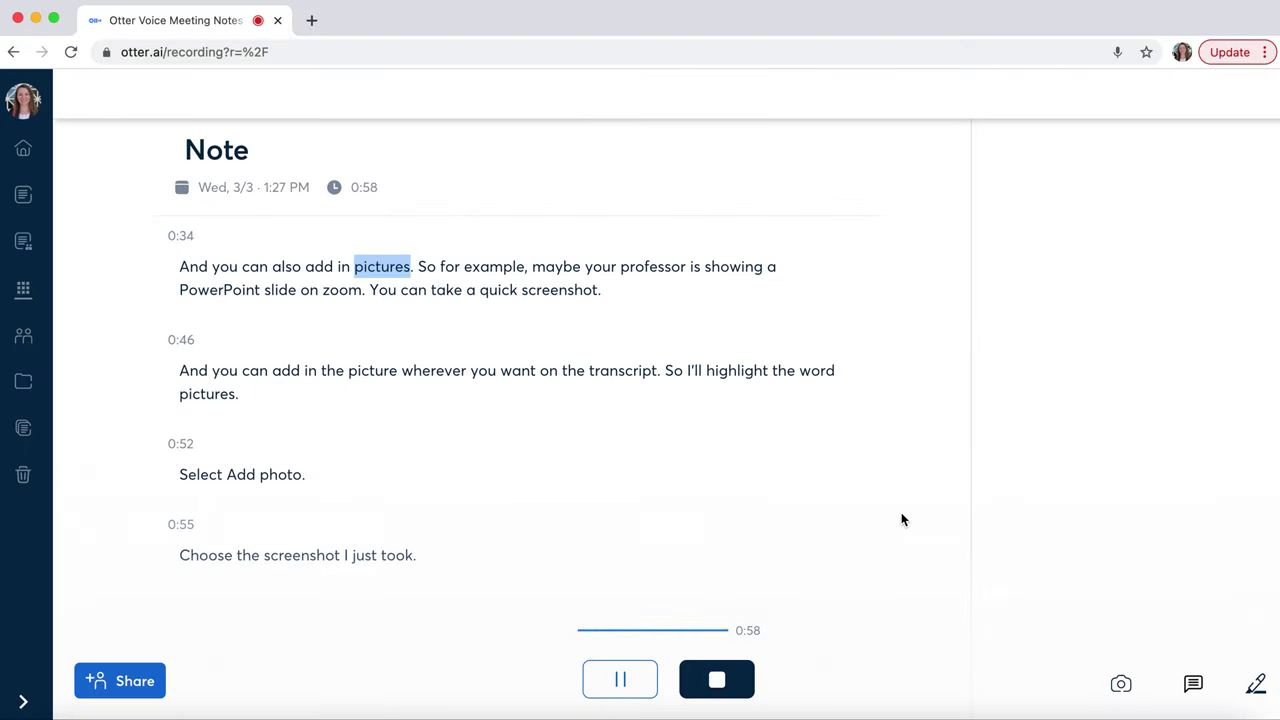
pyautogui.scroll(-10, 871, 486)
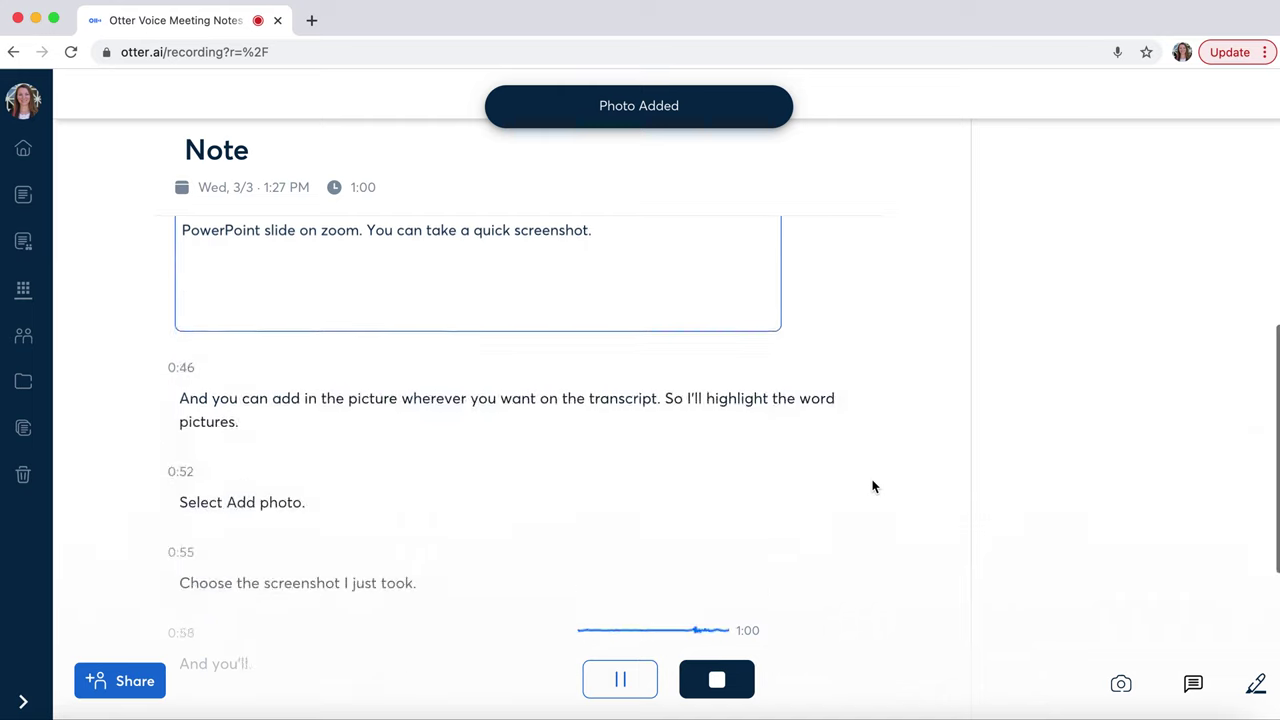
pyautogui.scroll(10, 790, 584)
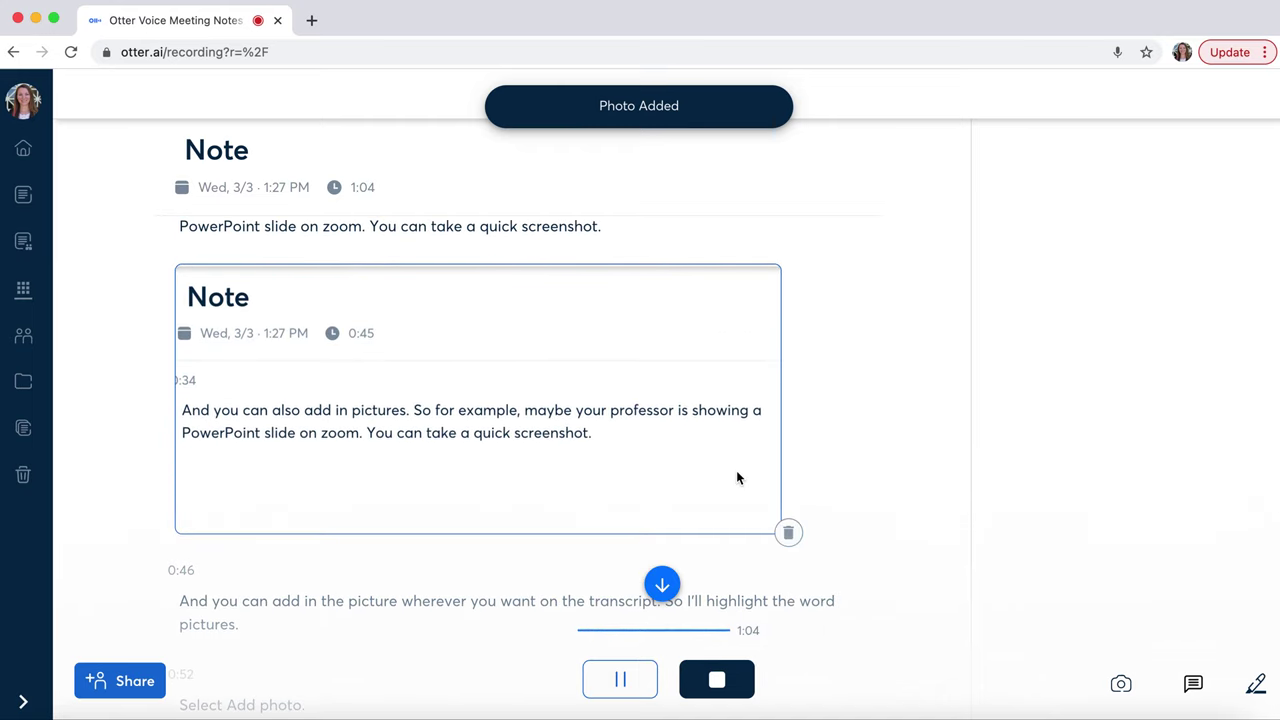
# Step: Stop the recording and open the saved 1:27 PM note from My Conversations
pyautogui.click(718, 684)
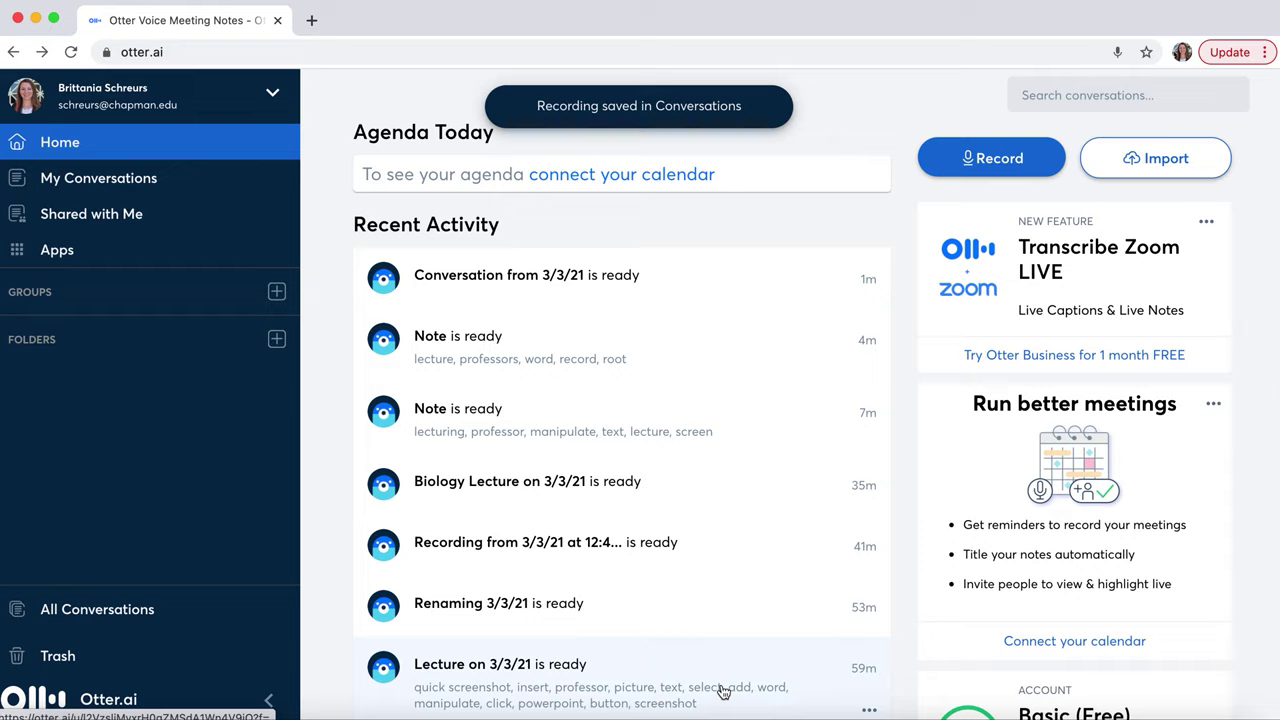
pyautogui.click(188, 187)
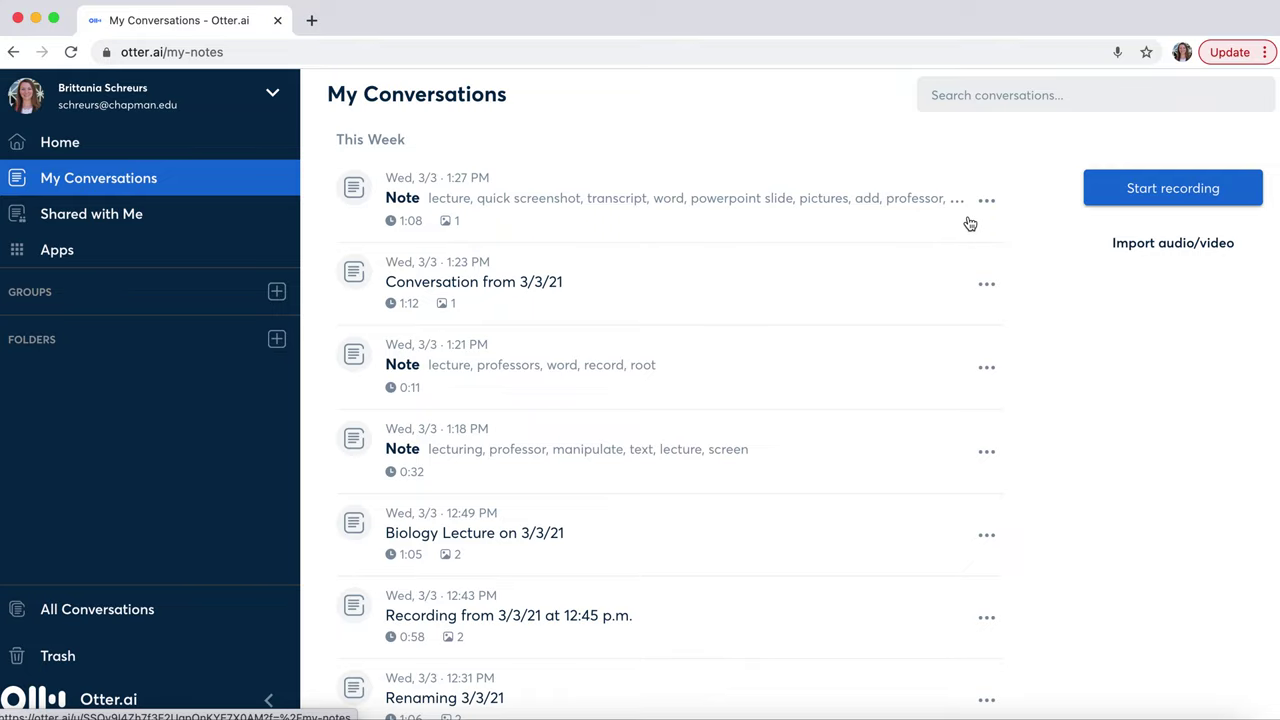
pyautogui.click(912, 213)
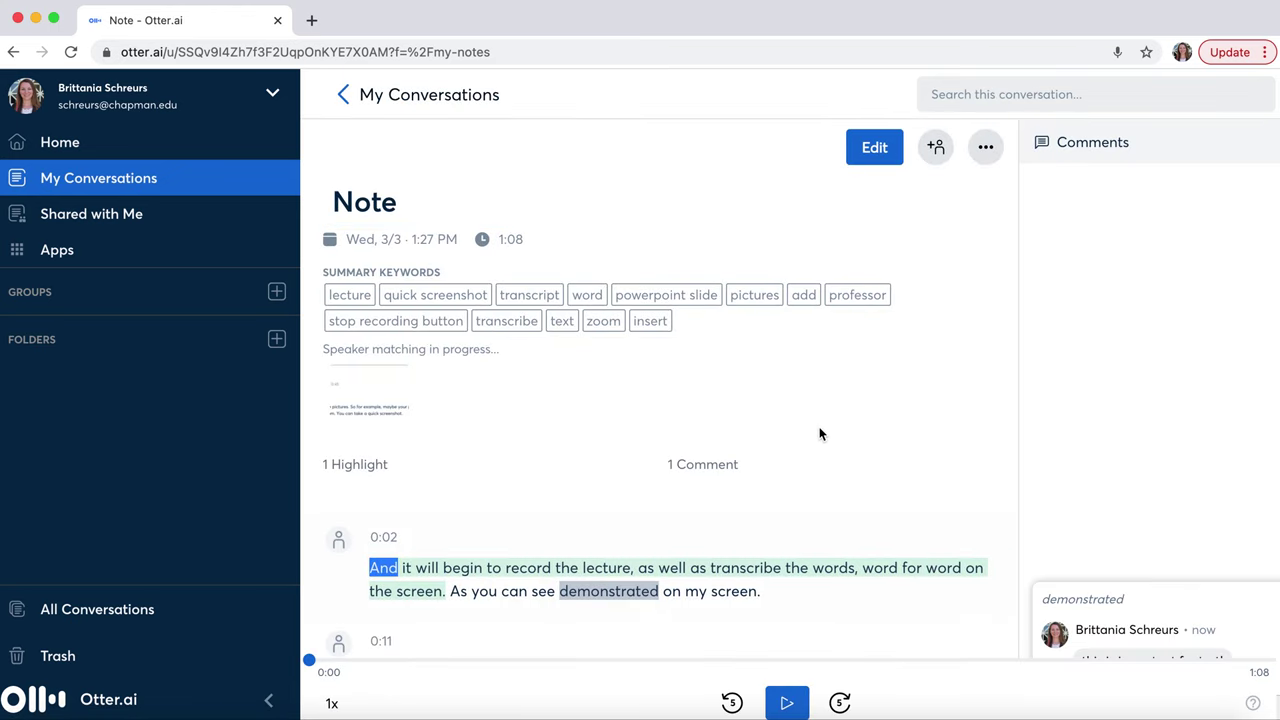
# Step: Highlight the word "important." in the 0:11 paragraph of the saved transcript
pyautogui.scroll(-5, 660, 508)
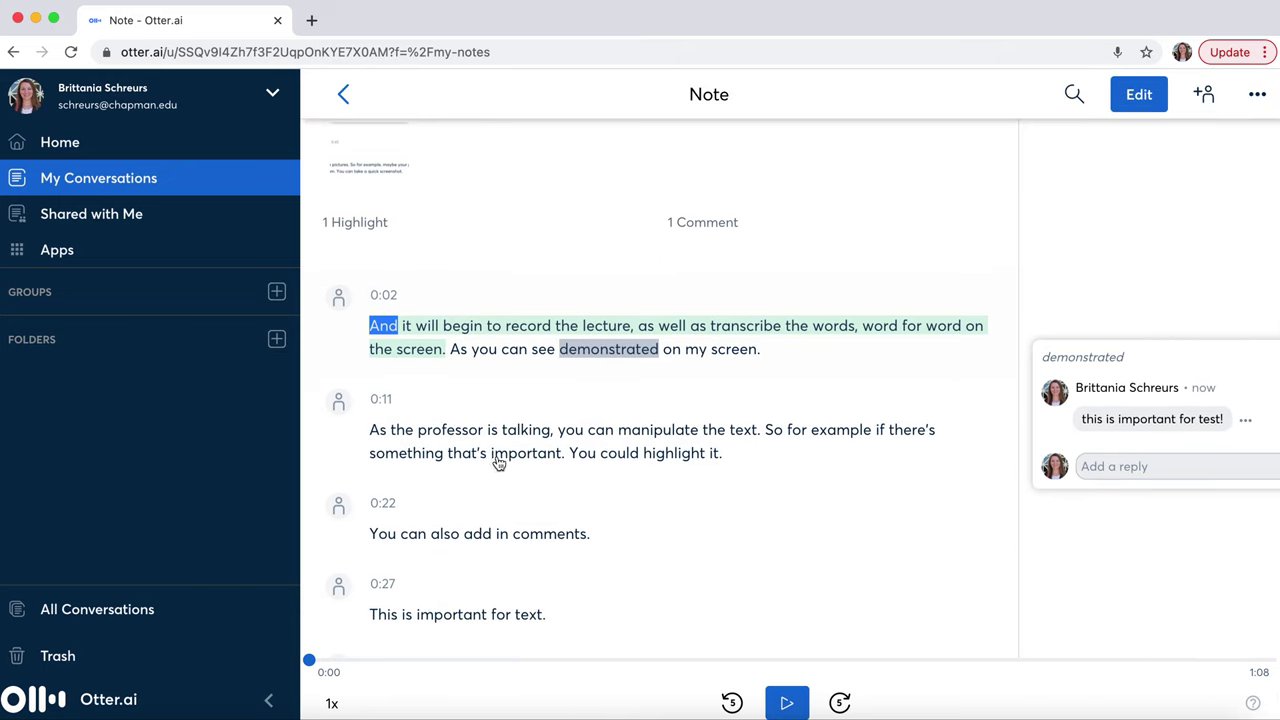
pyautogui.moveTo(492, 458); pyautogui.dragTo(561, 457)
pyautogui.click(412, 420)
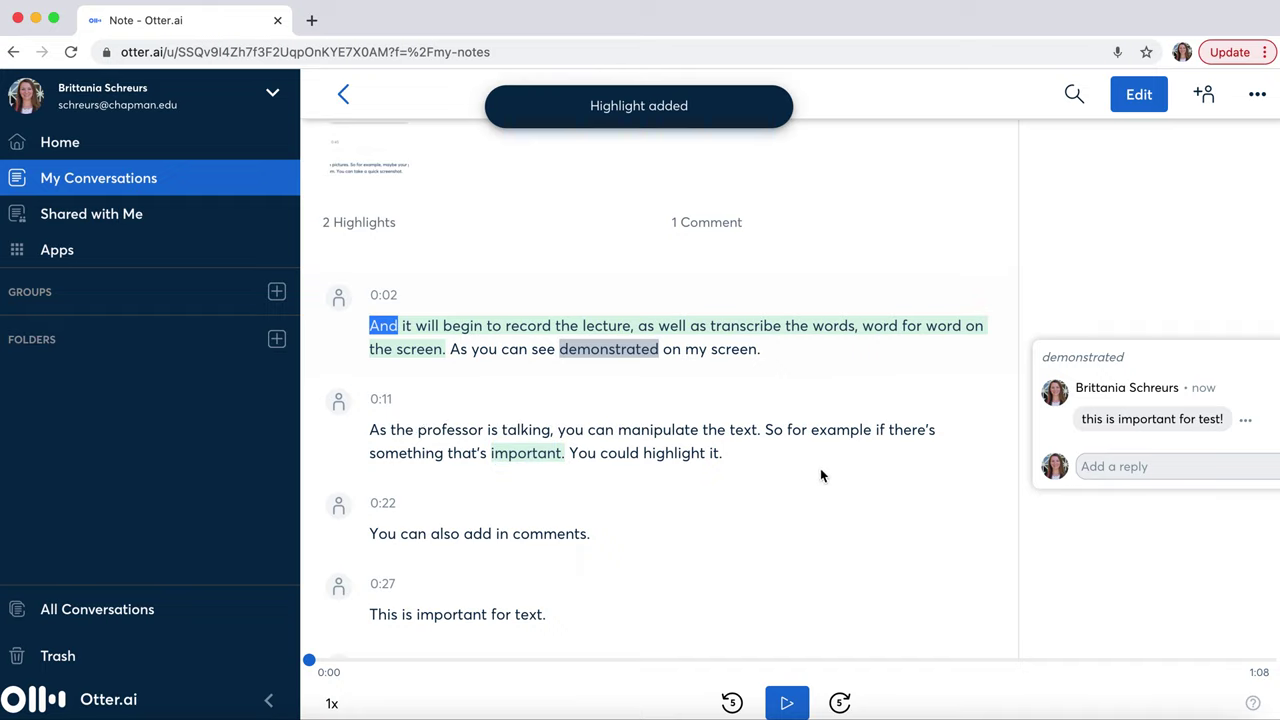
# Step: Add the comment "see page 75 in textbook" to the word "text." in the 0:11 paragraph
pyautogui.click(731, 437)
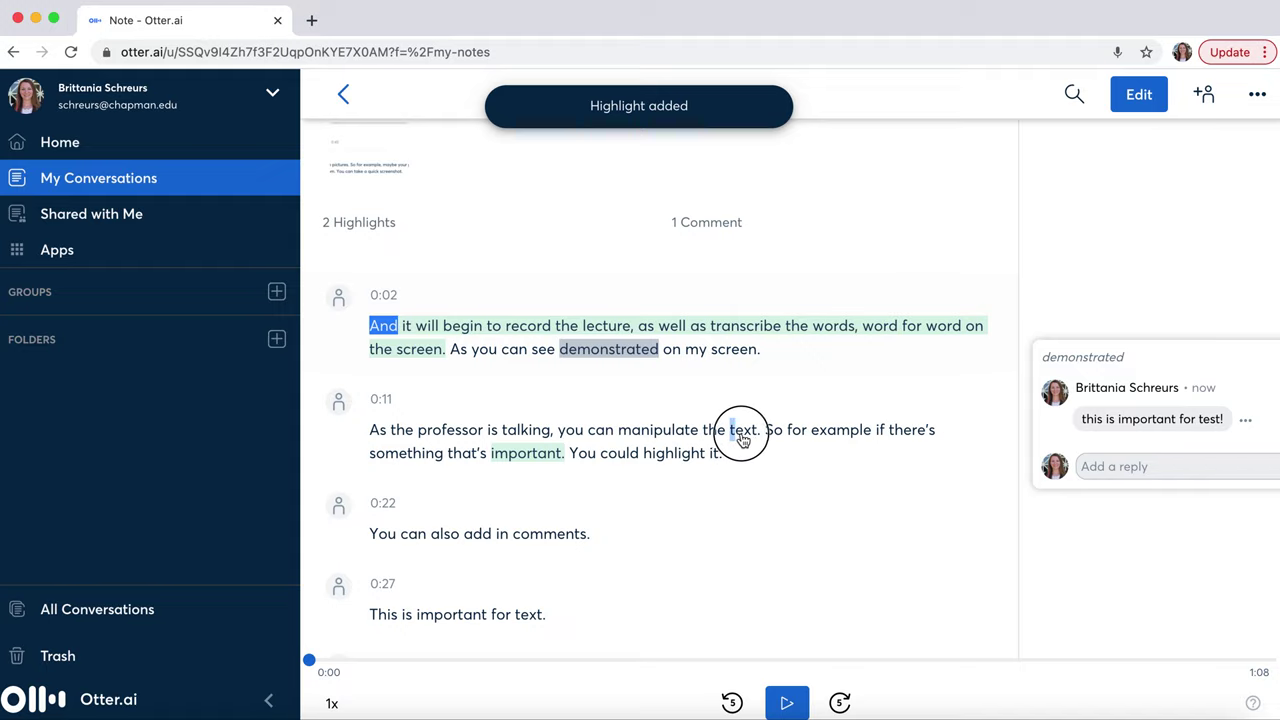
pyautogui.doubleClick(748, 433)
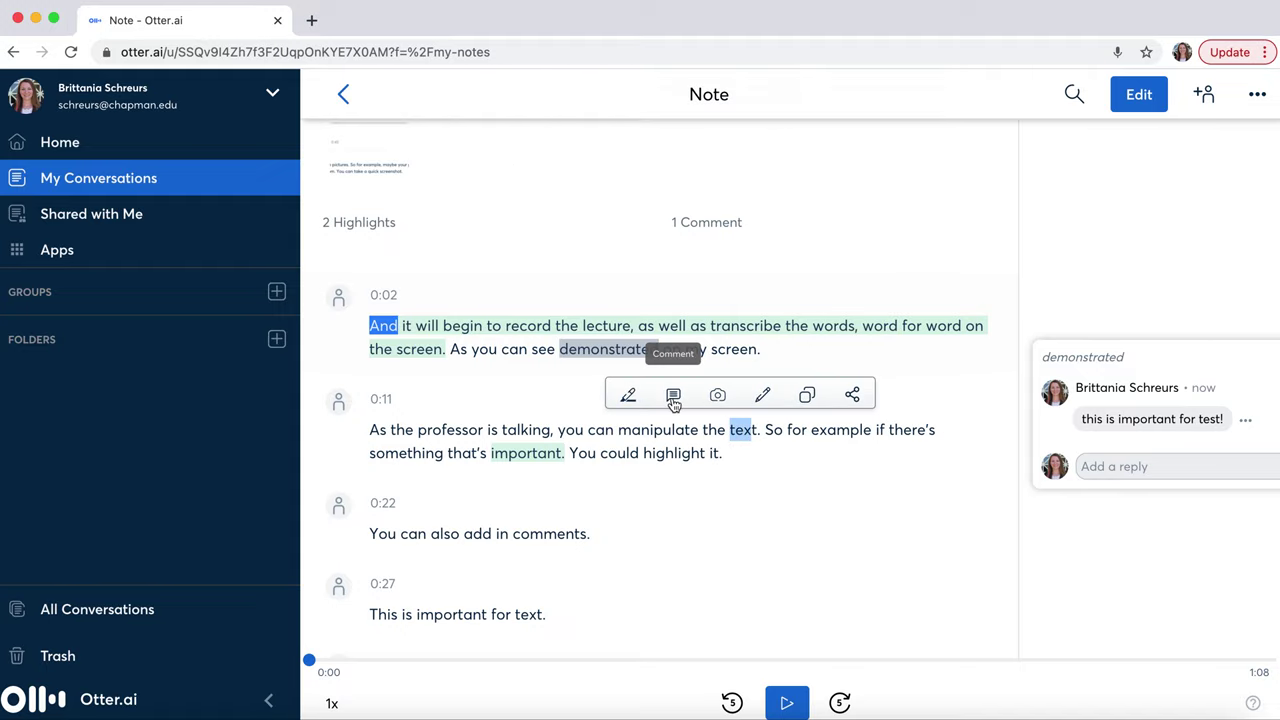
pyautogui.click(673, 395)
pyautogui.write('see page 75 i')
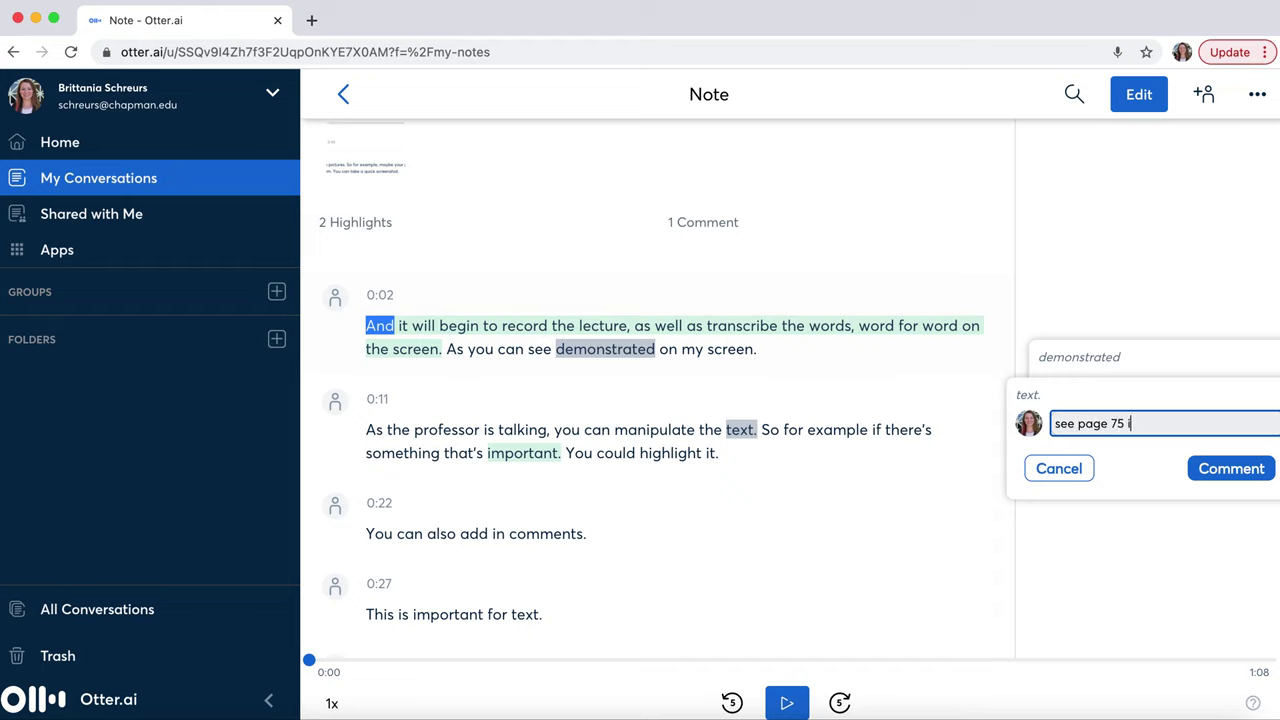
pyautogui.write('n textbook')
pyautogui.click(1231, 470)
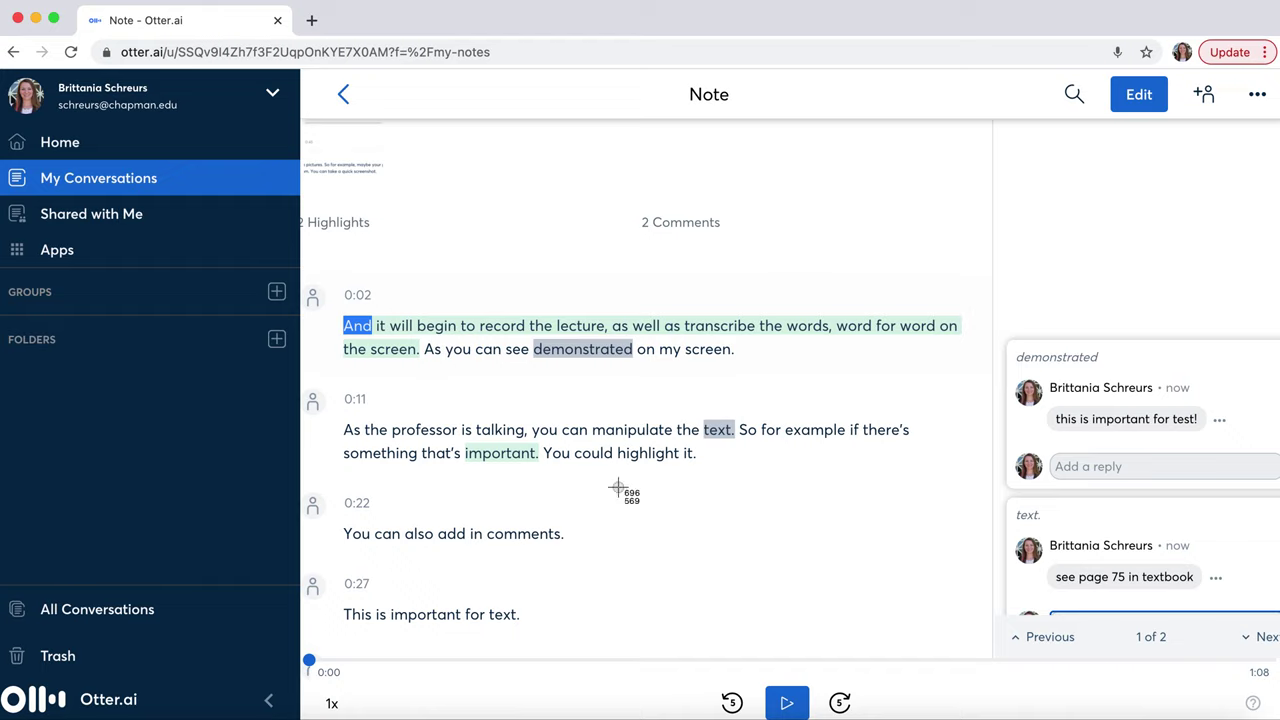
# Step: Capture a screenshot of part of the transcript and insert that image at the word "screen" in the 0:02 paragraph
pyautogui.click(388, 218)
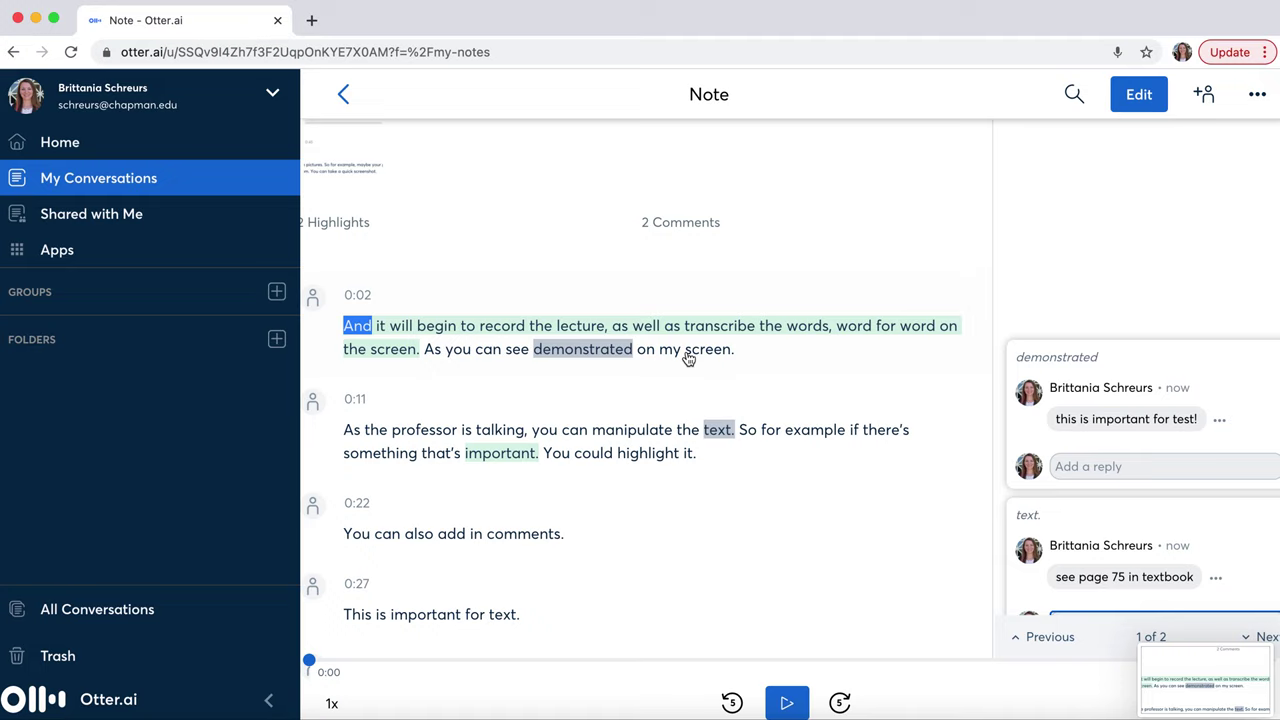
pyautogui.moveTo(686, 356); pyautogui.dragTo(730, 362)
pyautogui.click(685, 314)
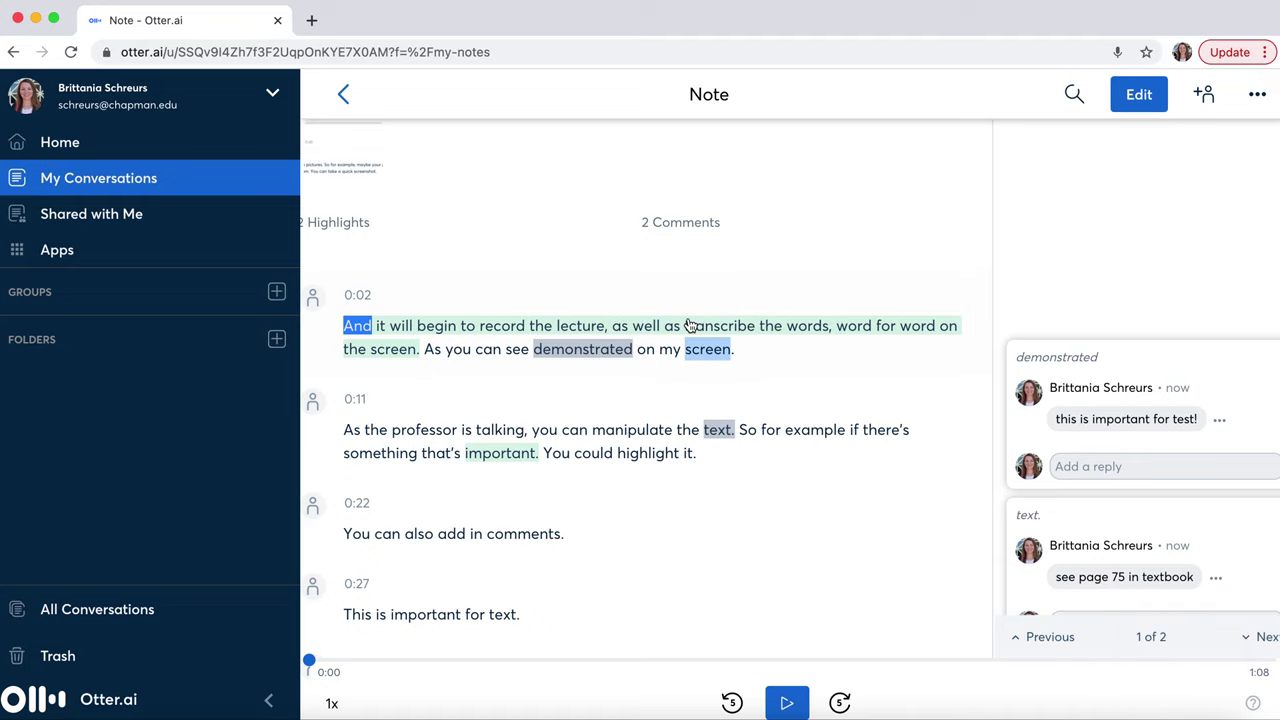
pyautogui.scroll(-5, 525, 355)
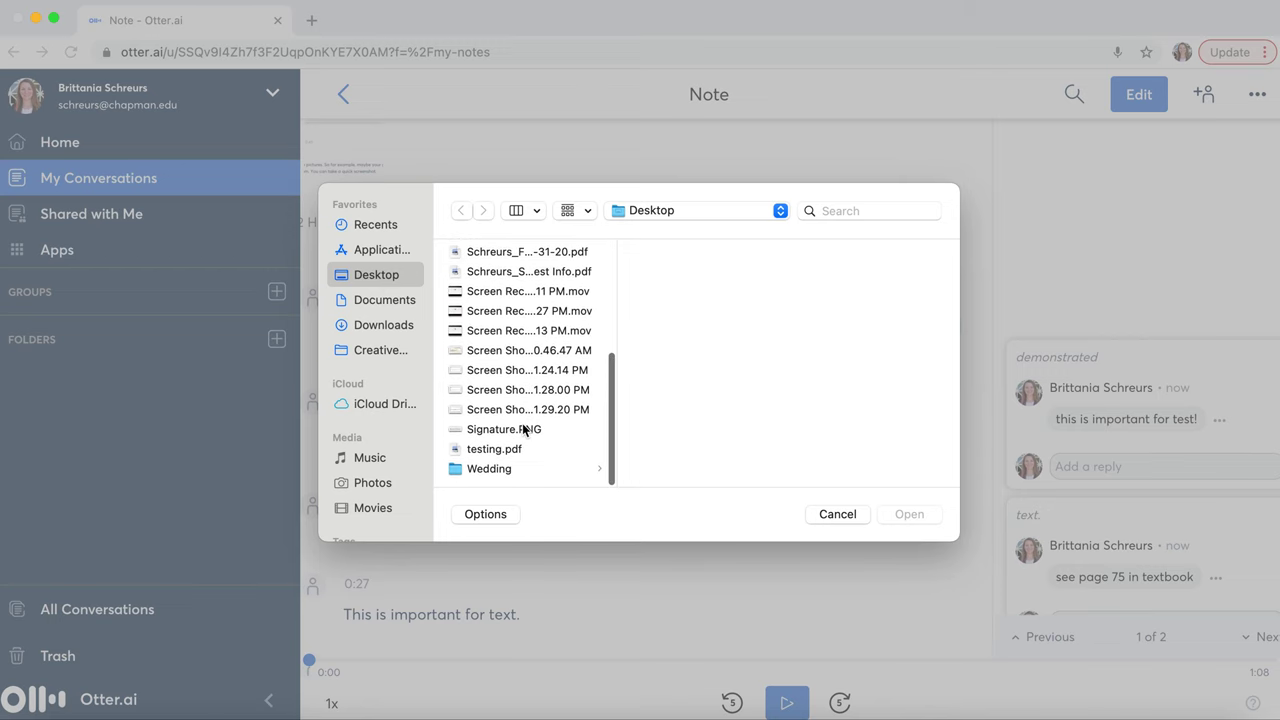
pyautogui.click(537, 411)
pyautogui.click(902, 514)
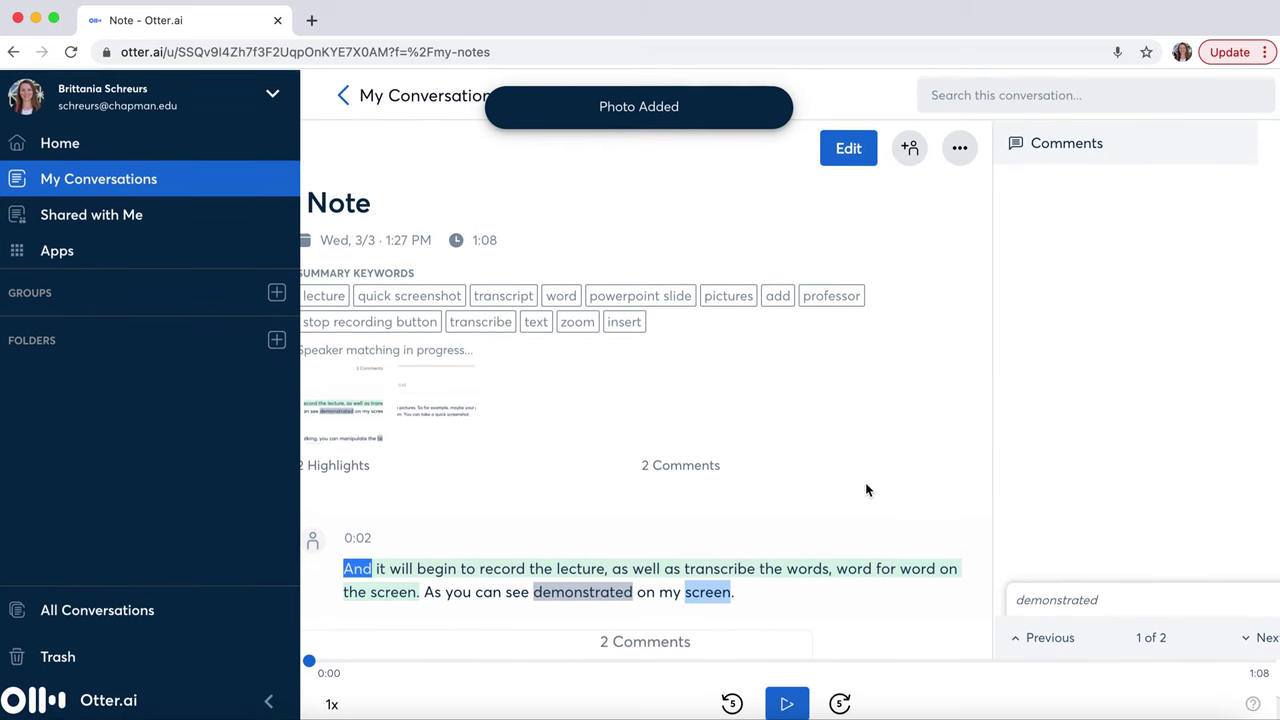
# Step: Review the additional actions offered for the note, such as moving and exporting, without choosing one
pyautogui.click(959, 150)
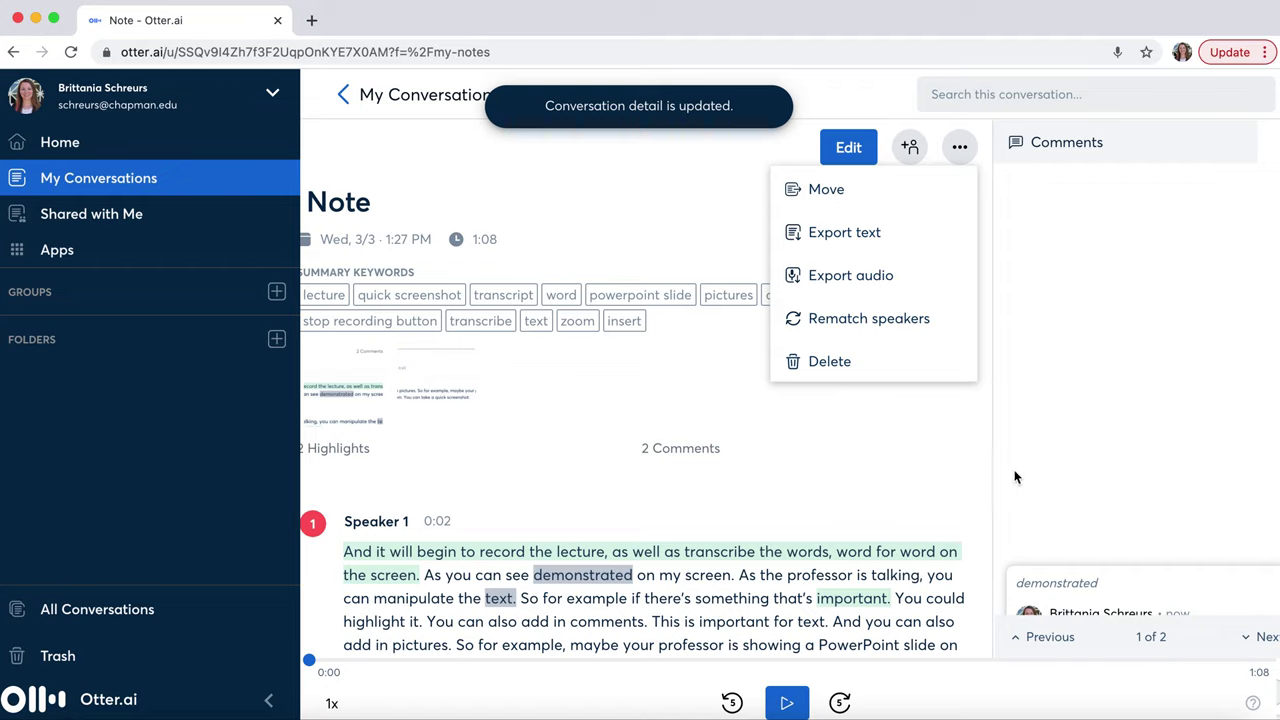
pyautogui.click(1001, 443)
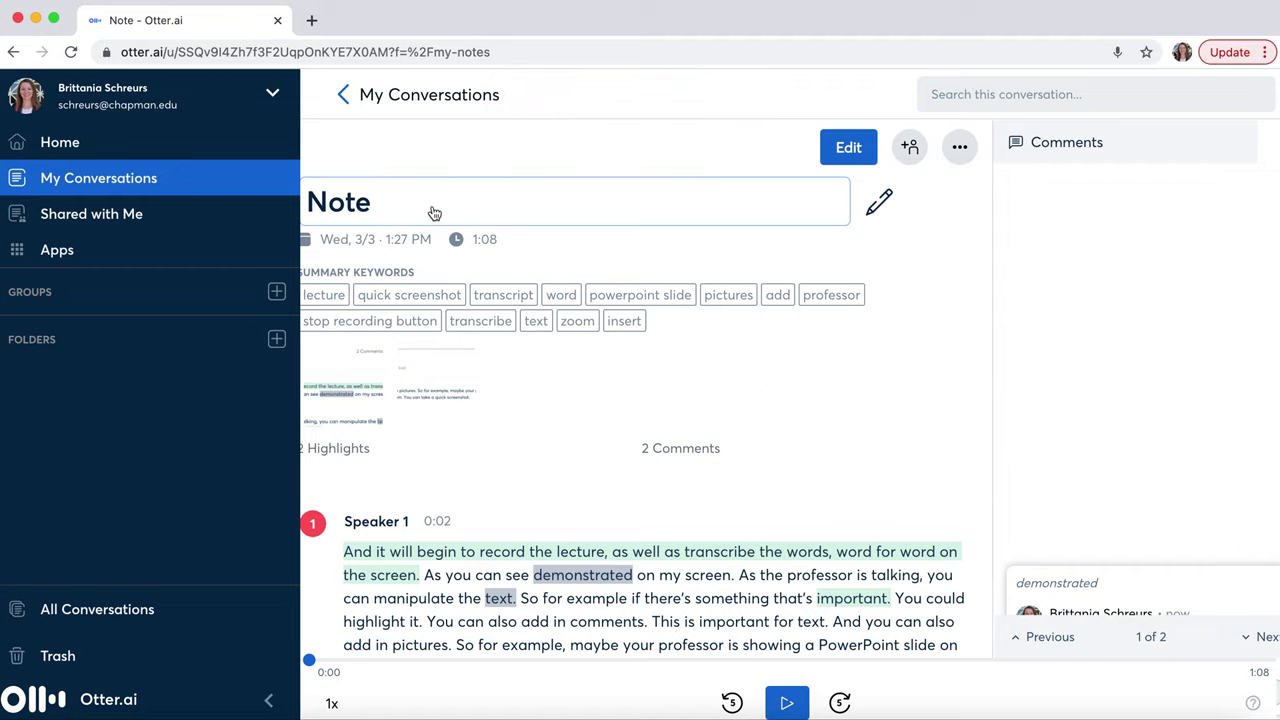
# Step: Rename the saved conversation to "Tutorial 3/3/21"
pyautogui.click(484, 208)
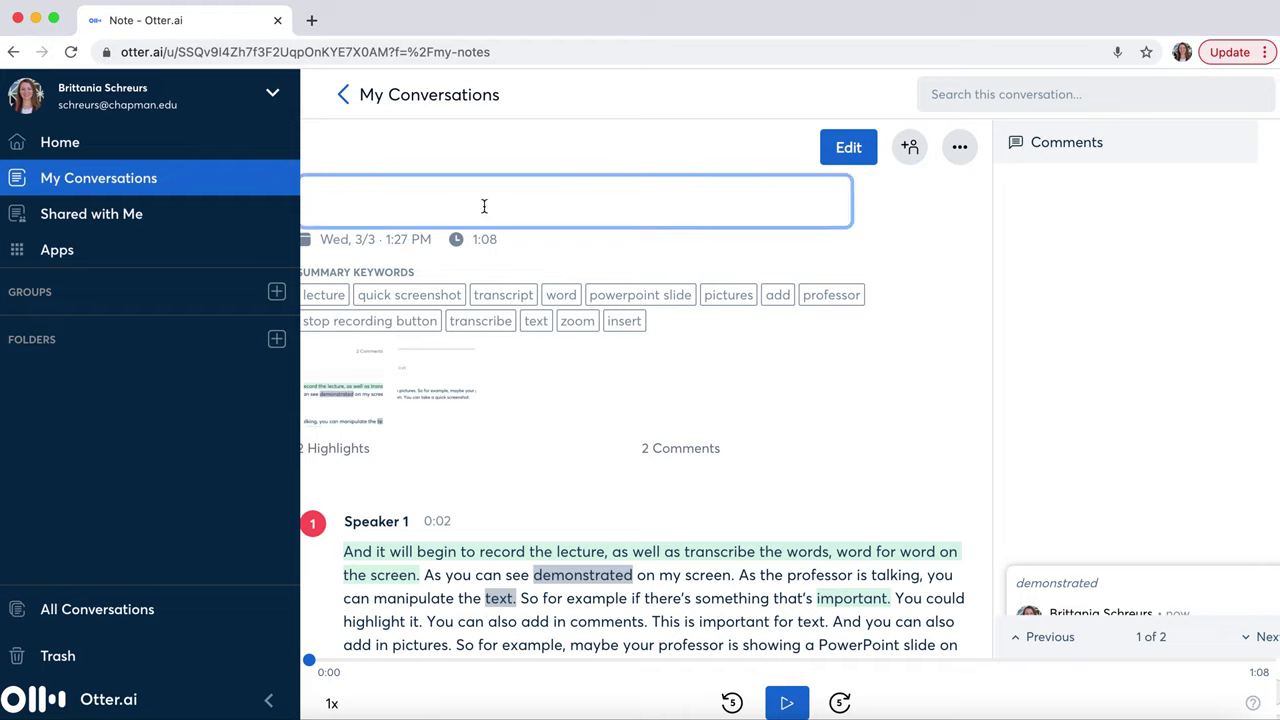
pyautogui.write('Tutorial 3/')
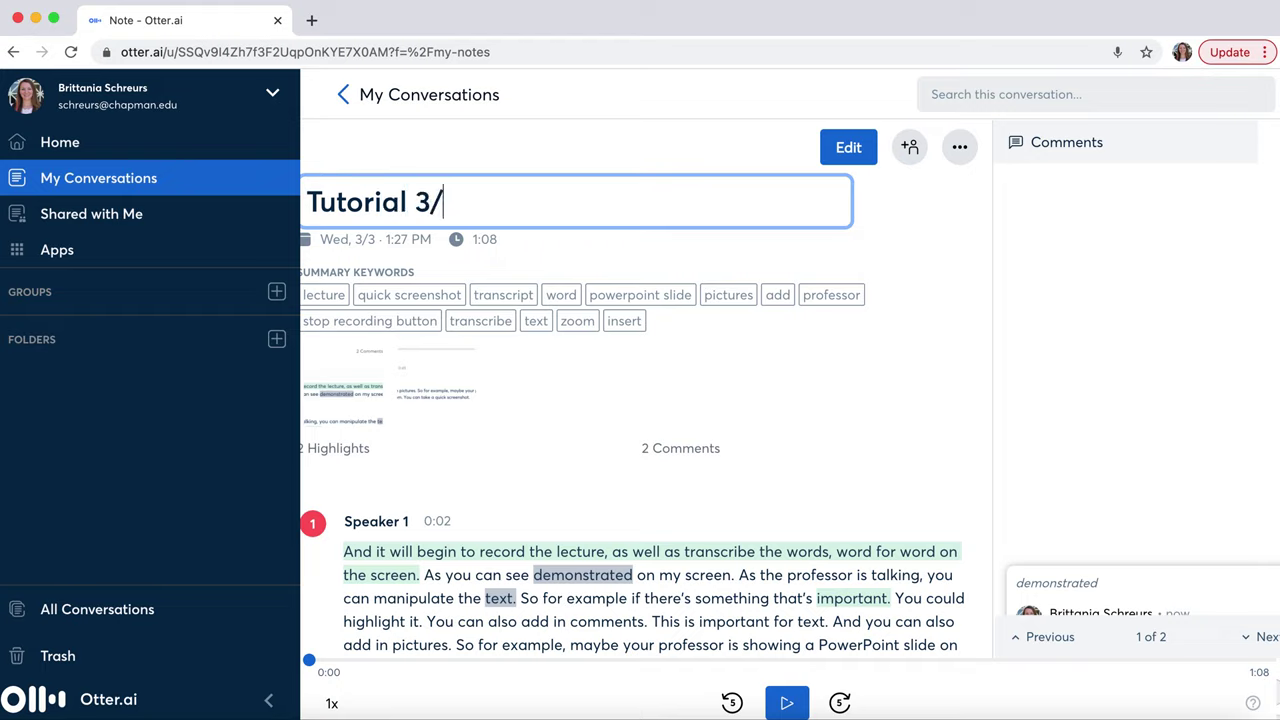
pyautogui.write('3/21')
pyautogui.click(958, 293)
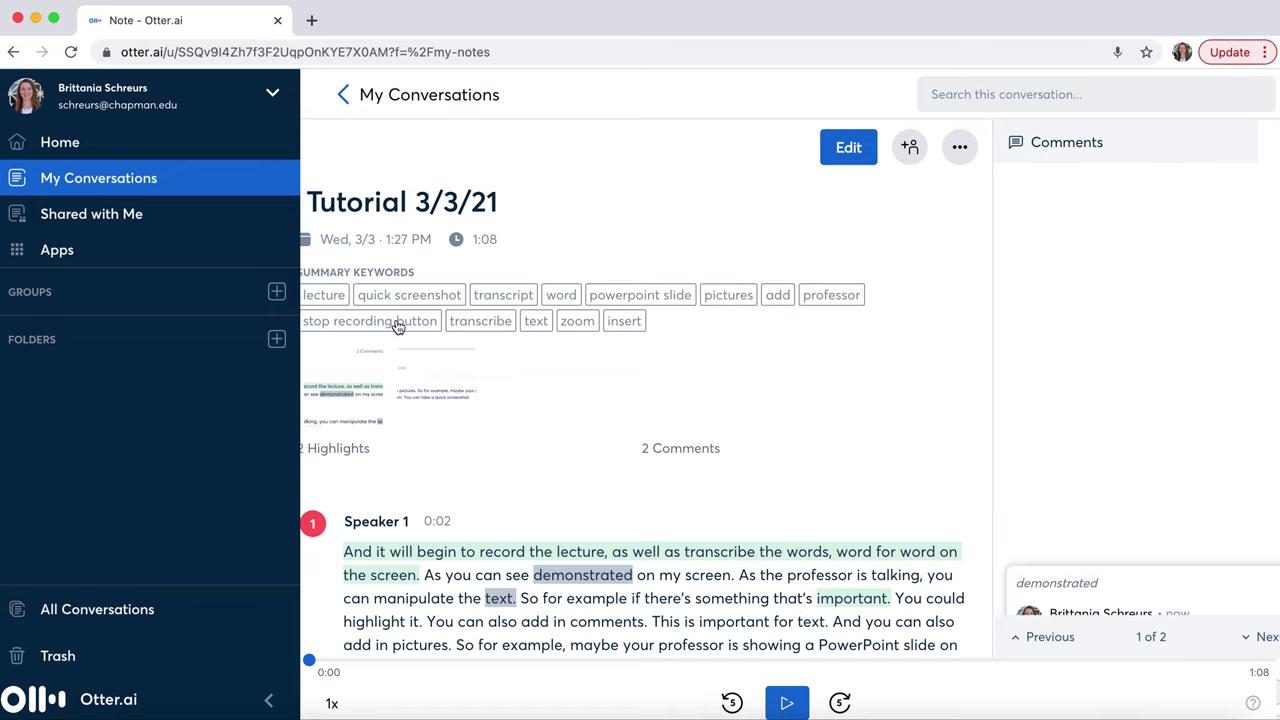
# Step: Locate the summary keyword "transcribe" in the transcript and examine the paragraph along with its comments
pyautogui.click(493, 330)
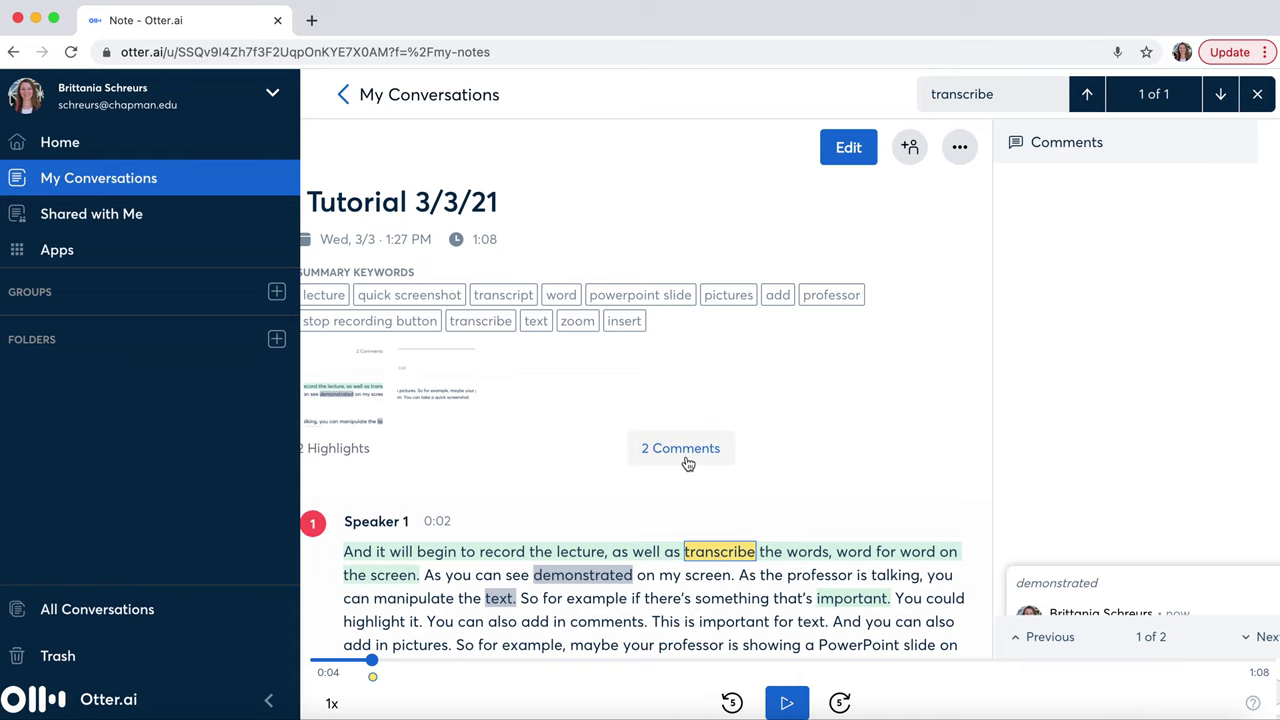
pyautogui.scroll(-5, 688, 463)
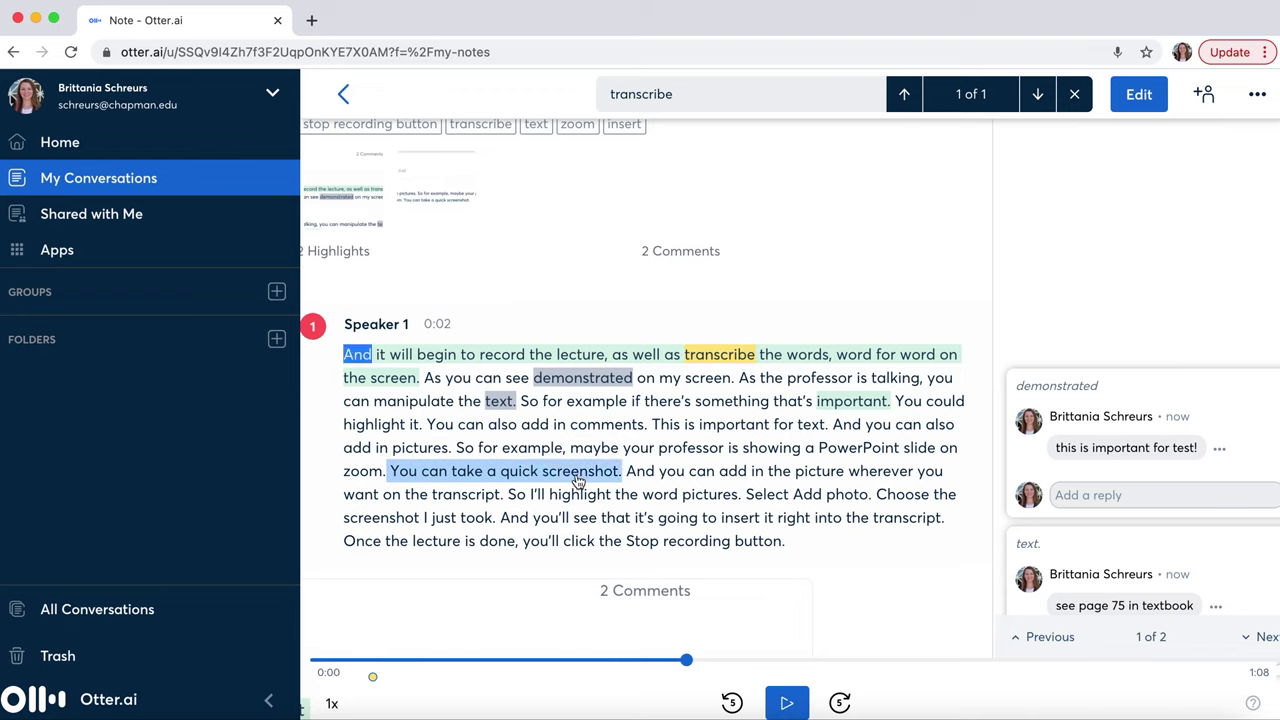
# Step: Play the recording from the word "screenshot." and from the sentence about inserting the picture into the transcript, and pause playback
pyautogui.doubleClick(577, 481)
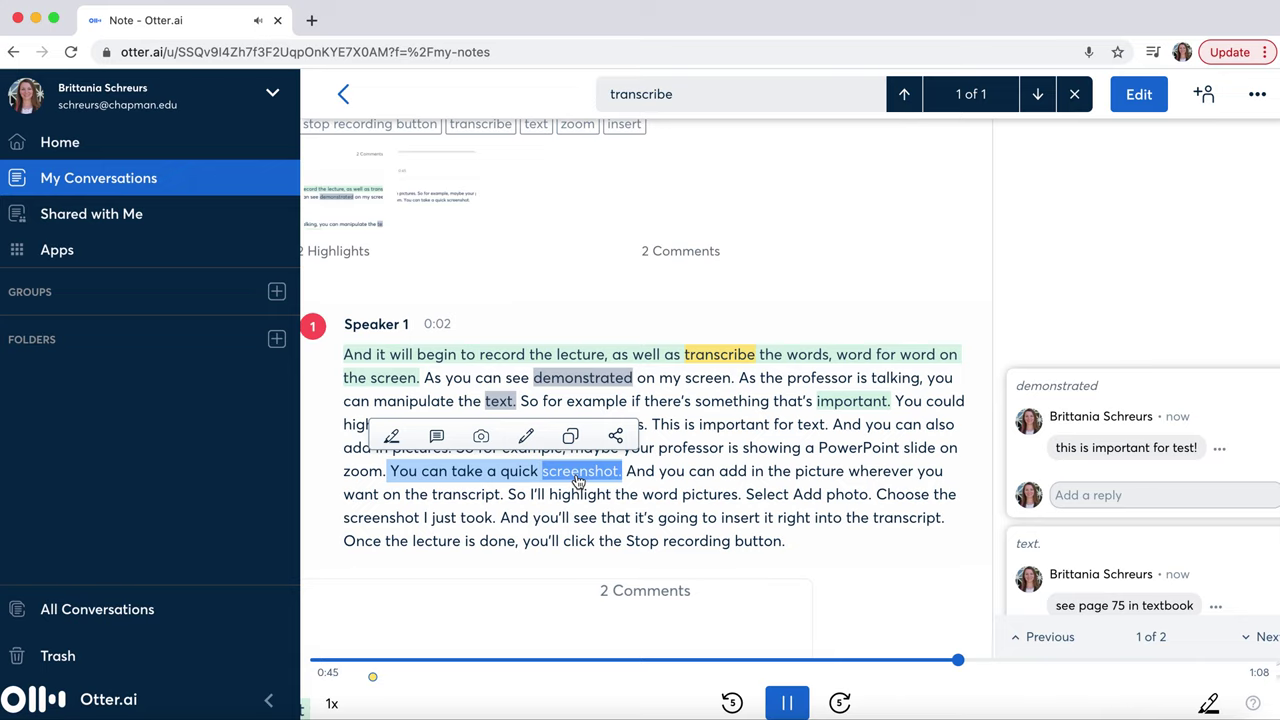
pyautogui.doubleClick(792, 522)
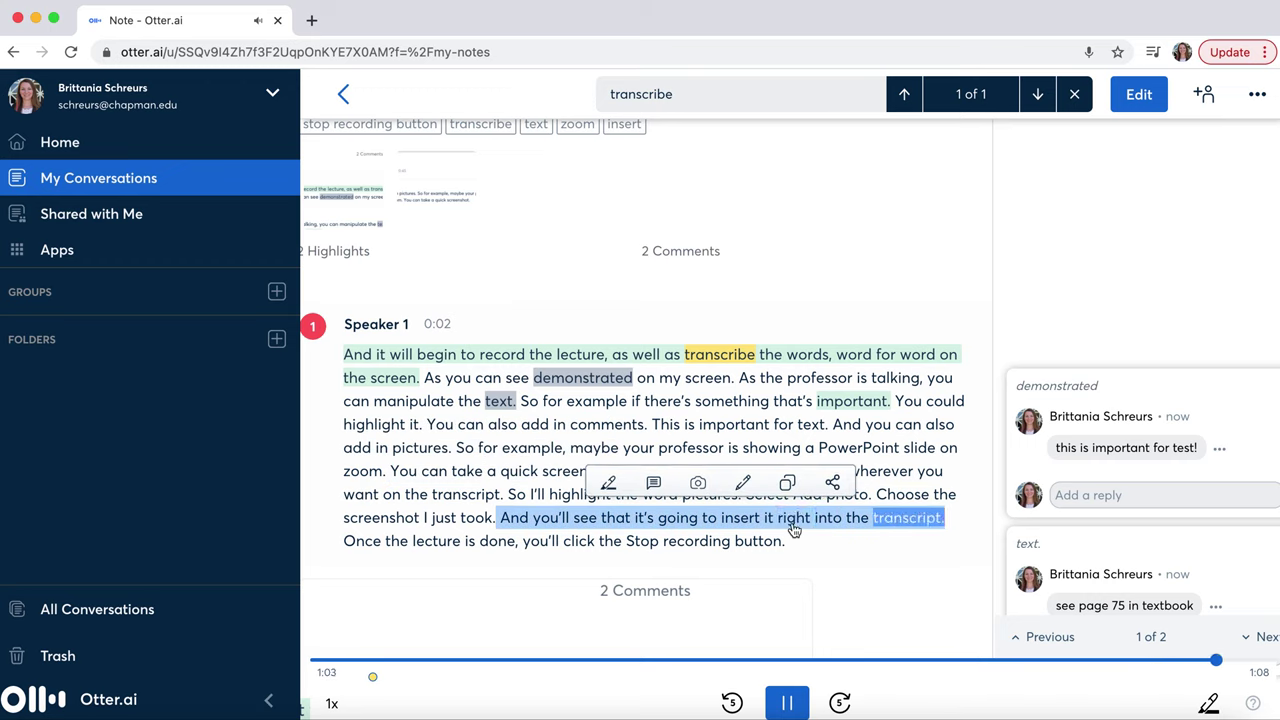
pyautogui.click(788, 704)
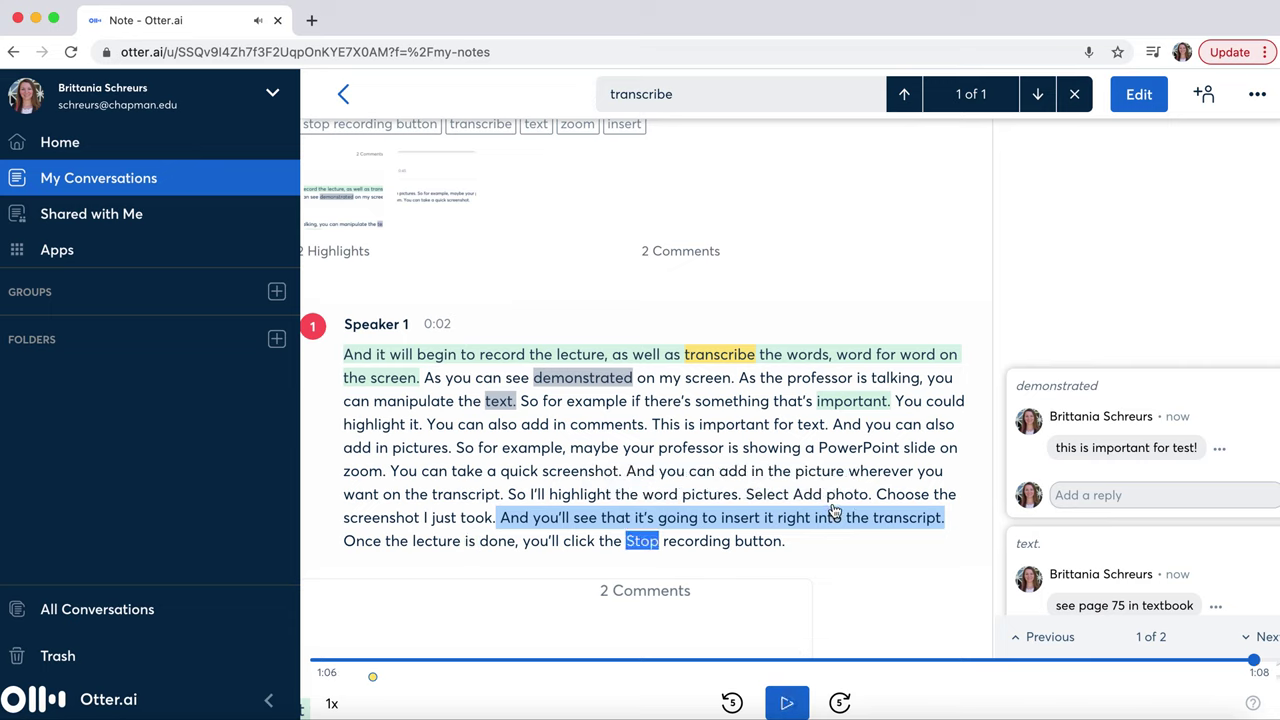